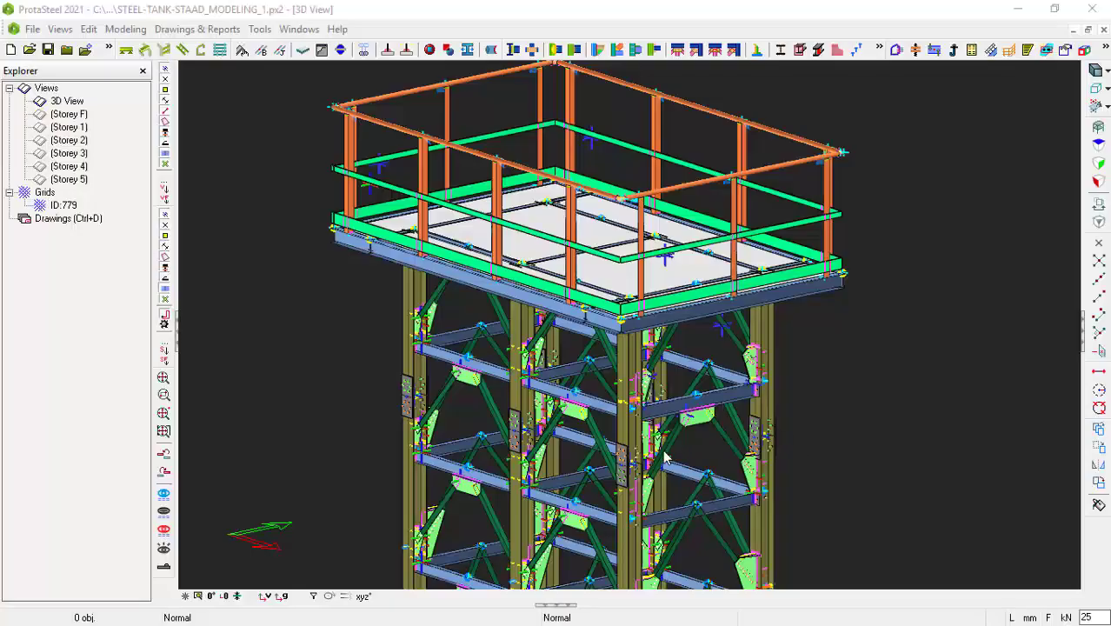
Step: Zoom in and out on the tower model in the 3D View
scroll(665, 458, down, 3)
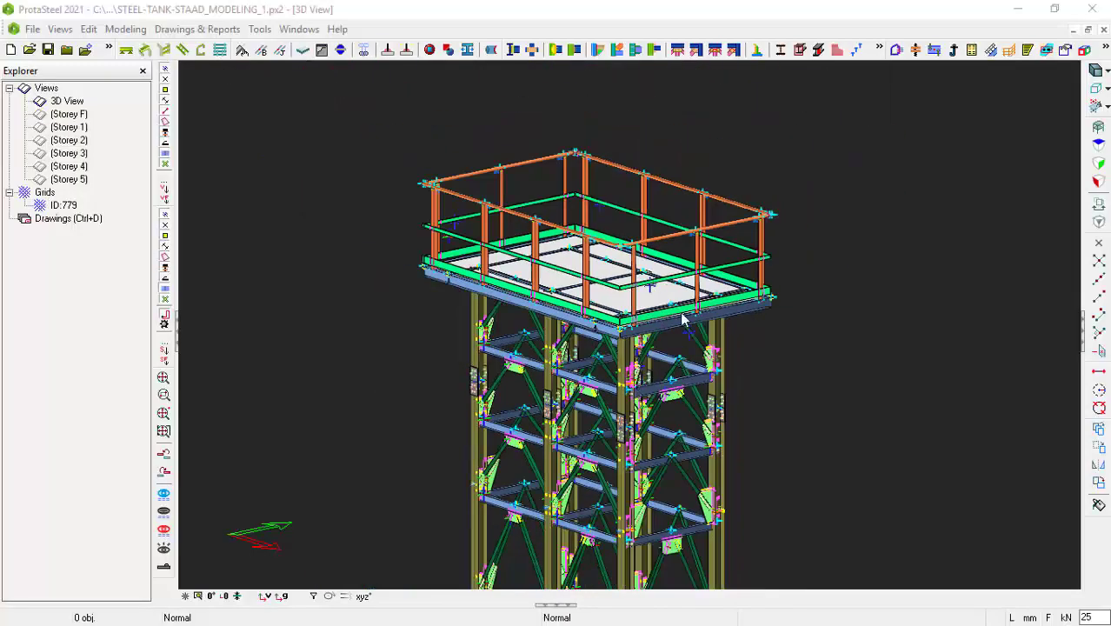
scroll(683, 369, up, 2)
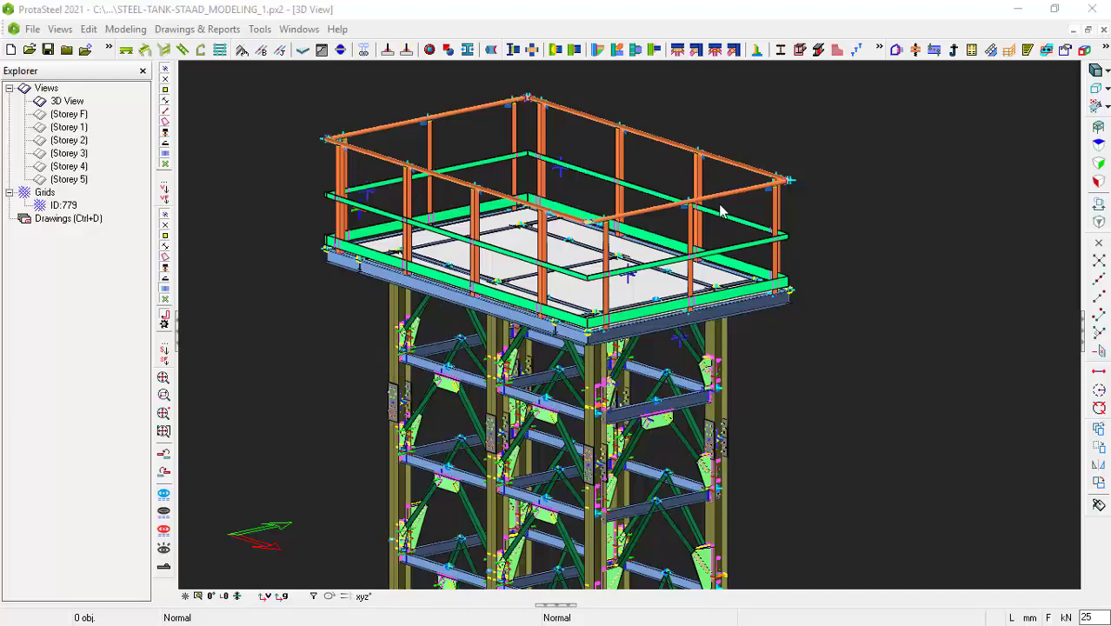
scroll(387, 187, up, 2)
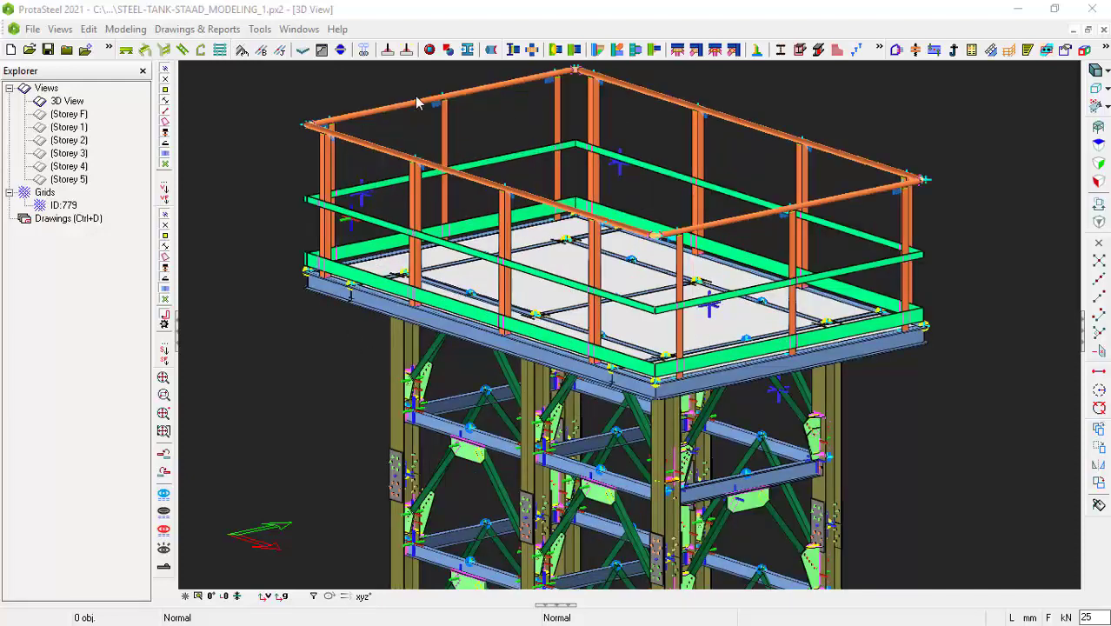
scroll(549, 361, down, 1)
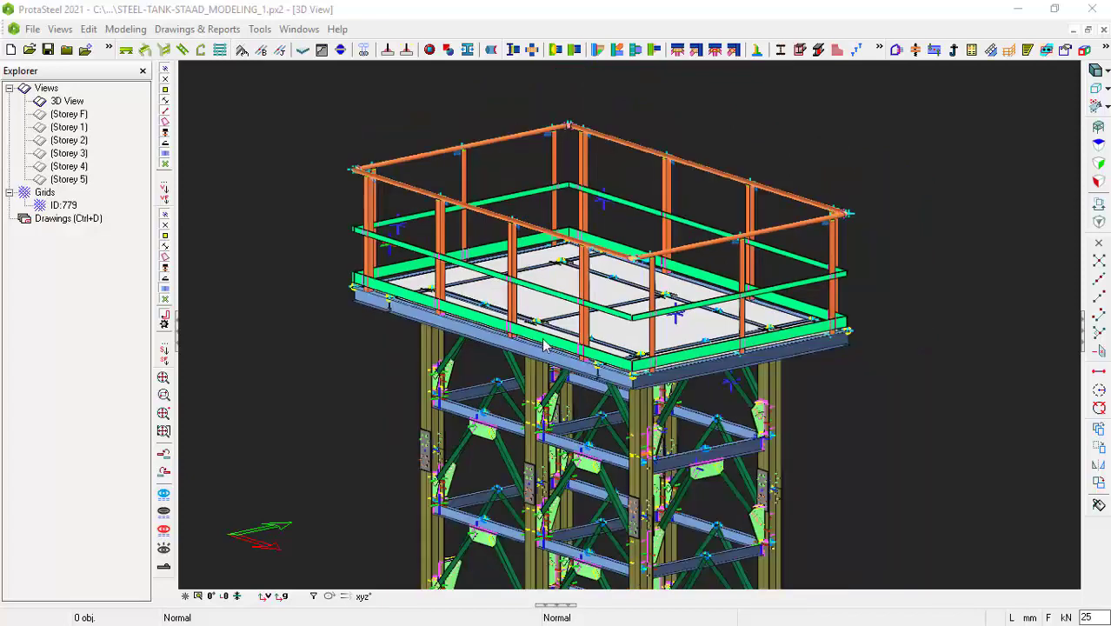
scroll(695, 344, down, 1)
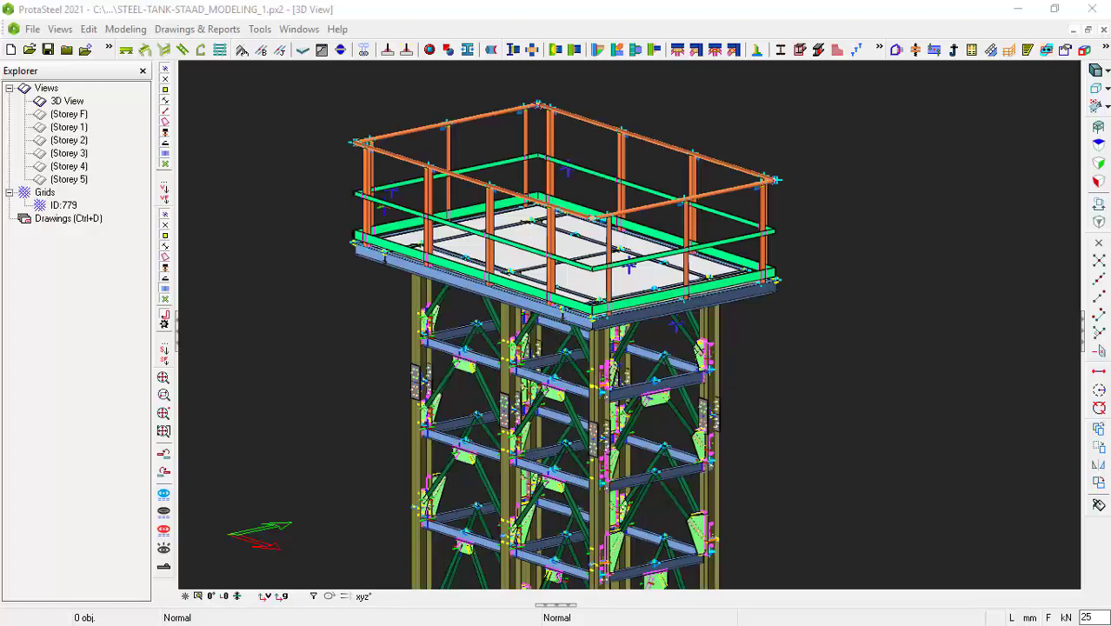
scroll(561, 451, up, 3)
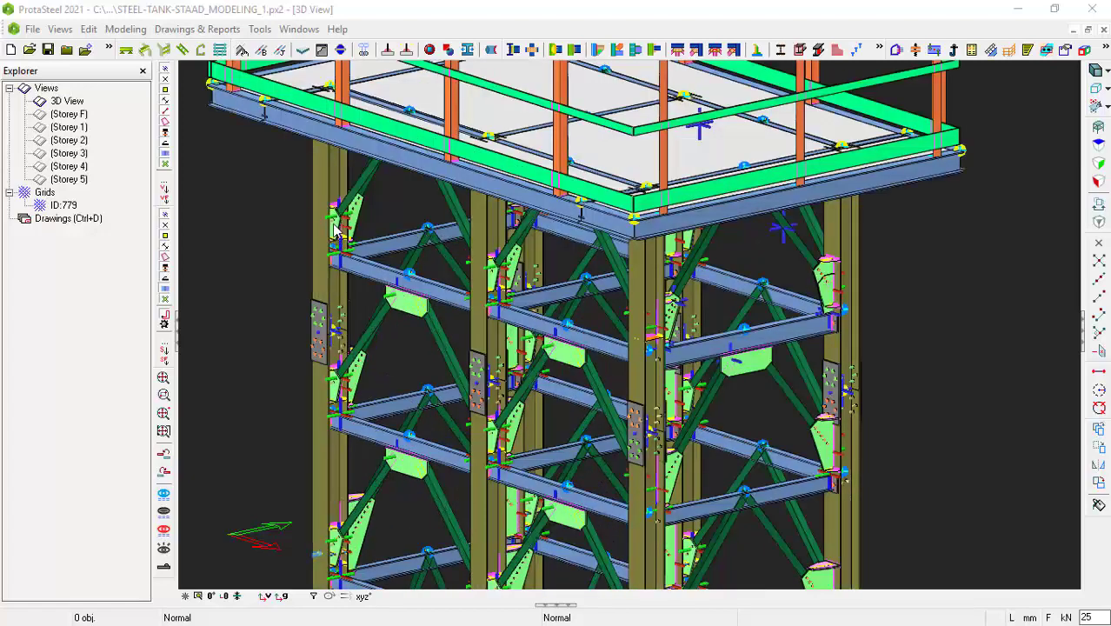
scroll(404, 317, up, 1)
scroll(454, 352, down, 2)
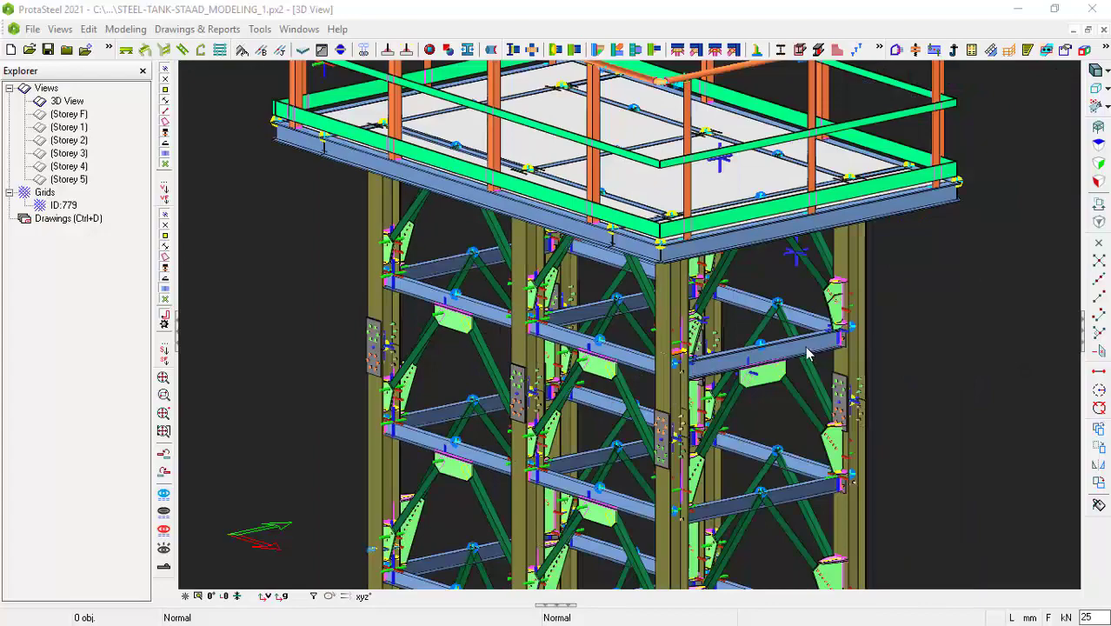
scroll(599, 329, down, 2)
scroll(600, 329, up, 4)
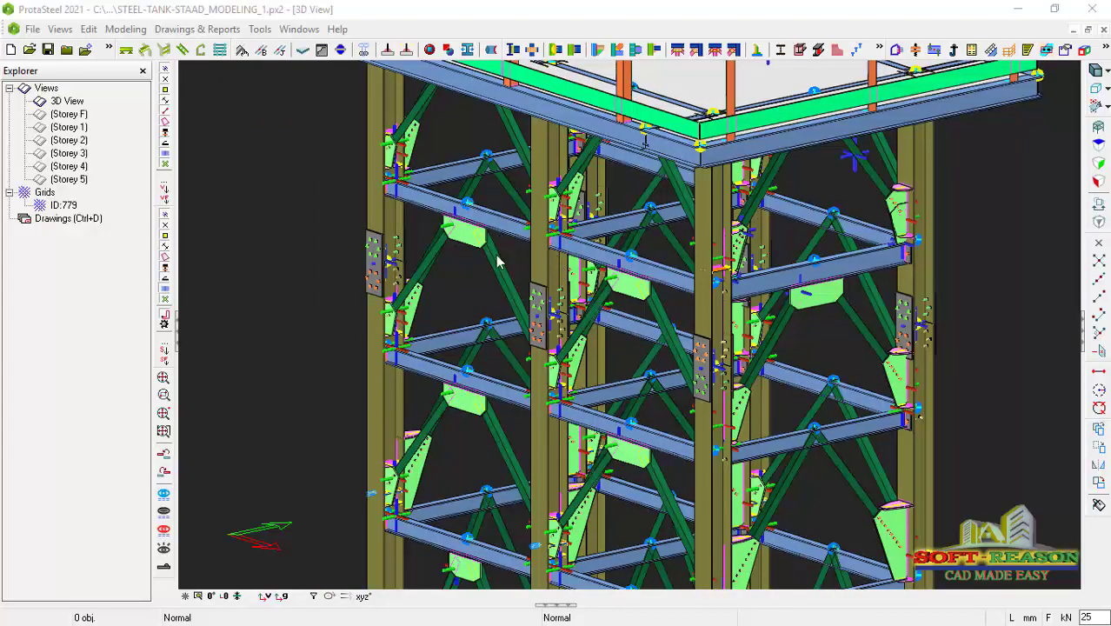
scroll(525, 483, down, 4)
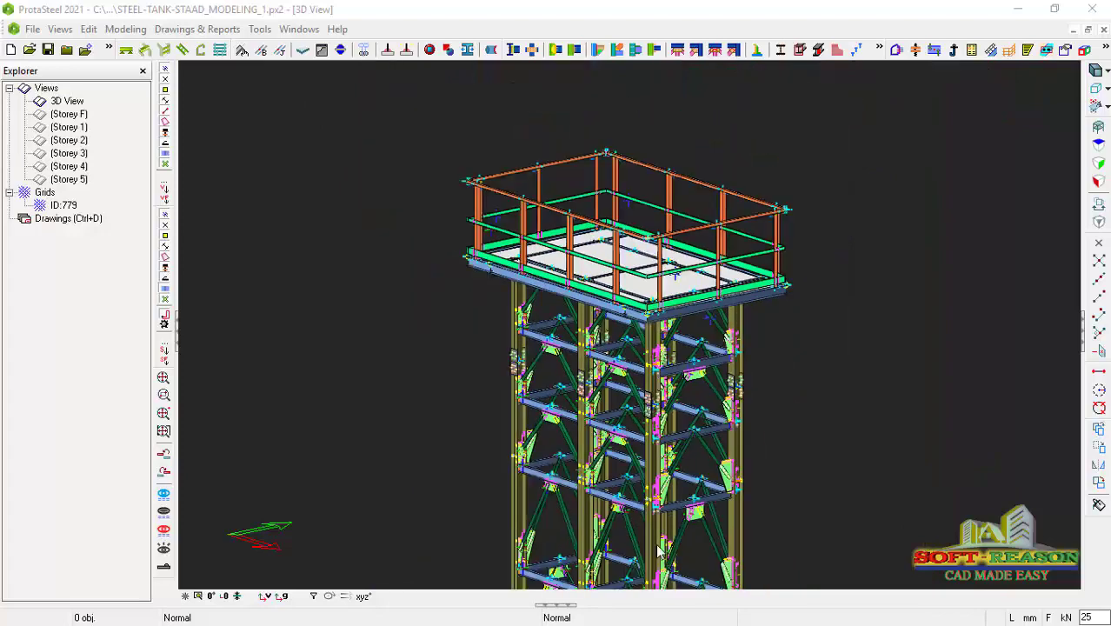
scroll(612, 435, down, 3)
scroll(640, 537, up, 2)
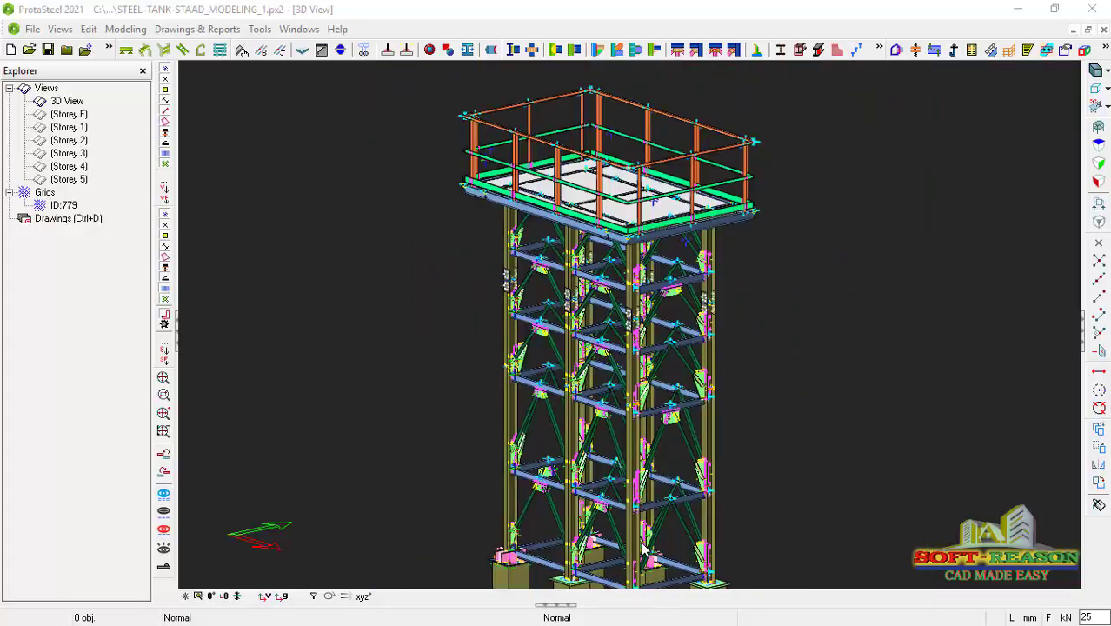
scroll(485, 224, down, 1)
scroll(485, 224, up, 3)
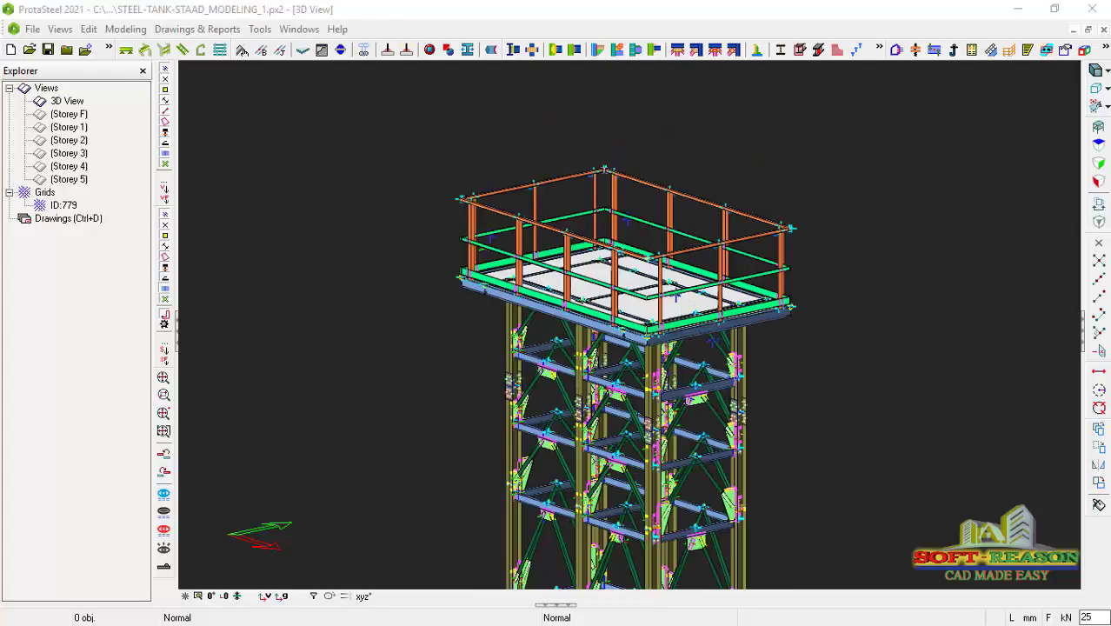
scroll(591, 168, up, 2)
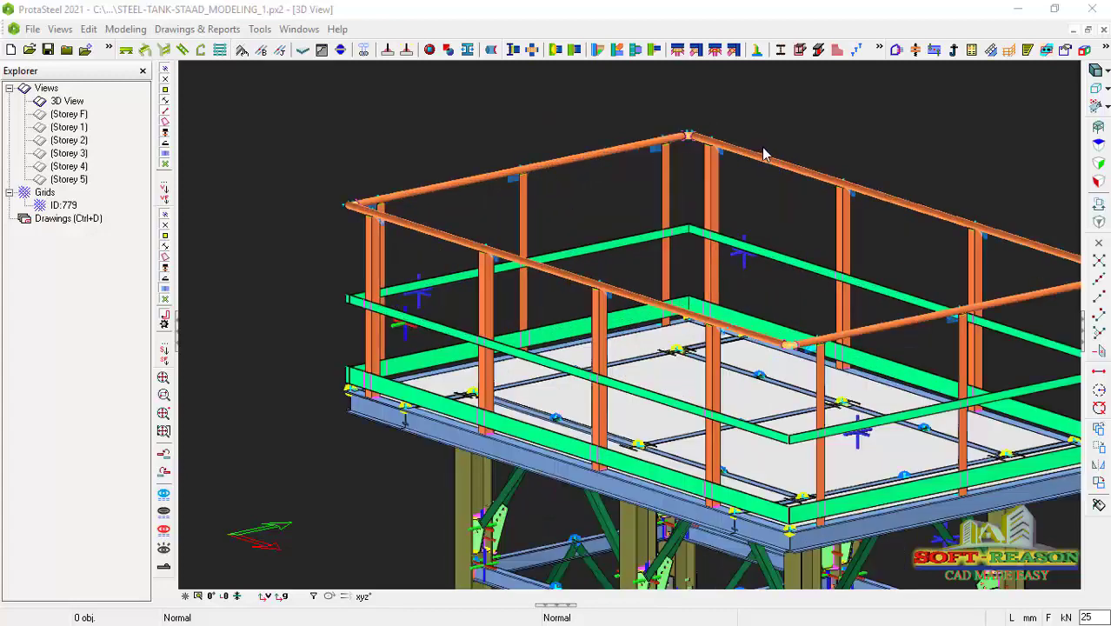
scroll(454, 253, down, 2)
scroll(671, 427, down, 1)
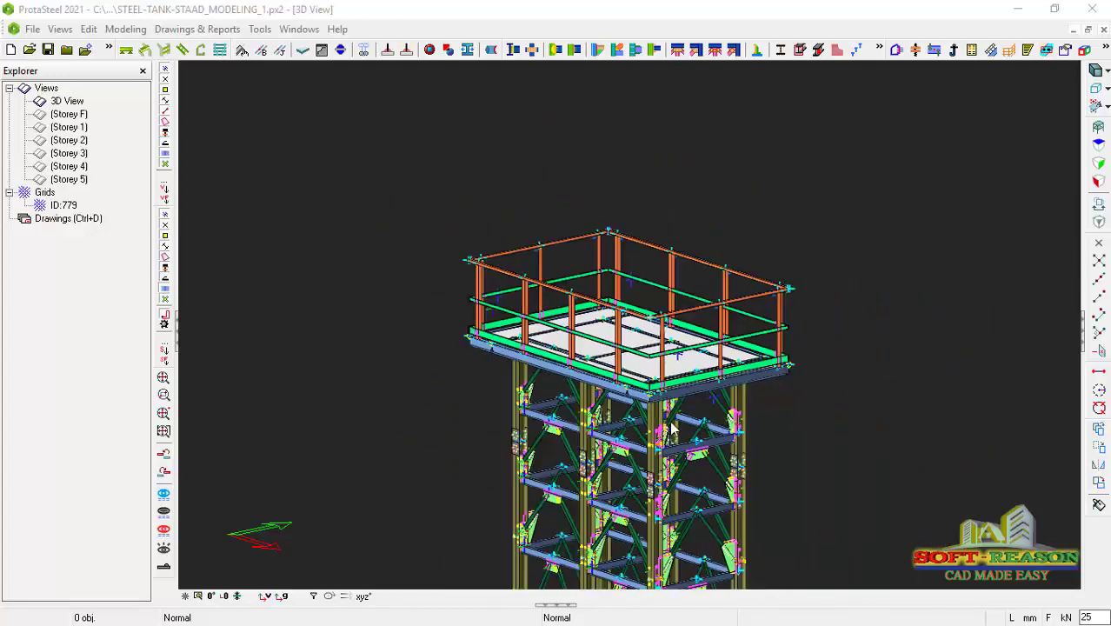
scroll(680, 485, up, 2)
scroll(651, 426, down, 2)
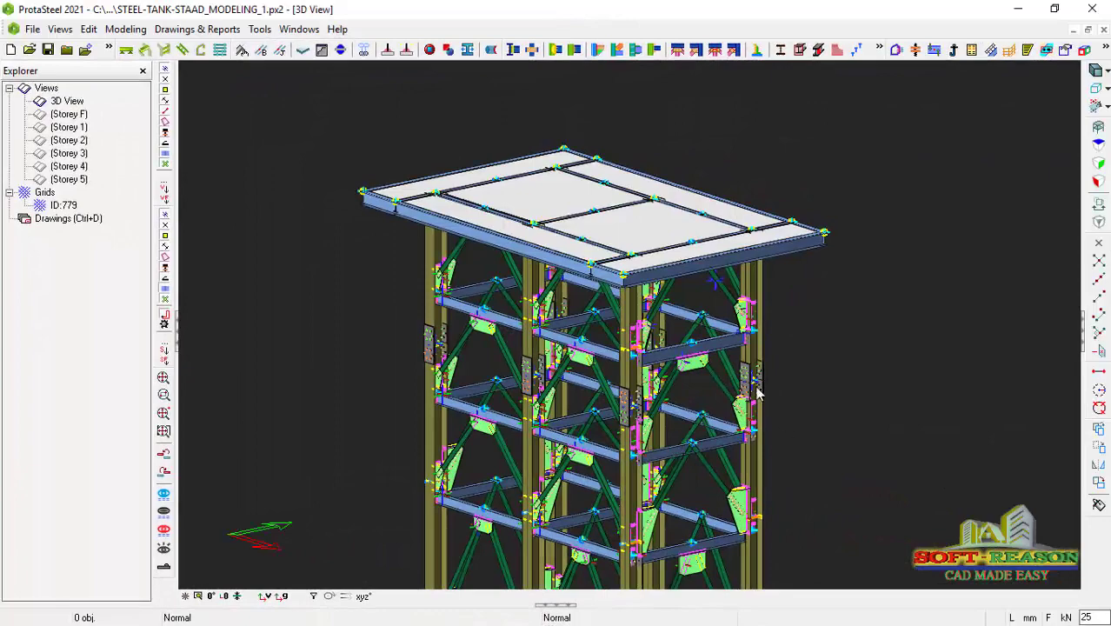
scroll(717, 348, up, 2)
scroll(730, 342, down, 3)
scroll(653, 287, up, 2)
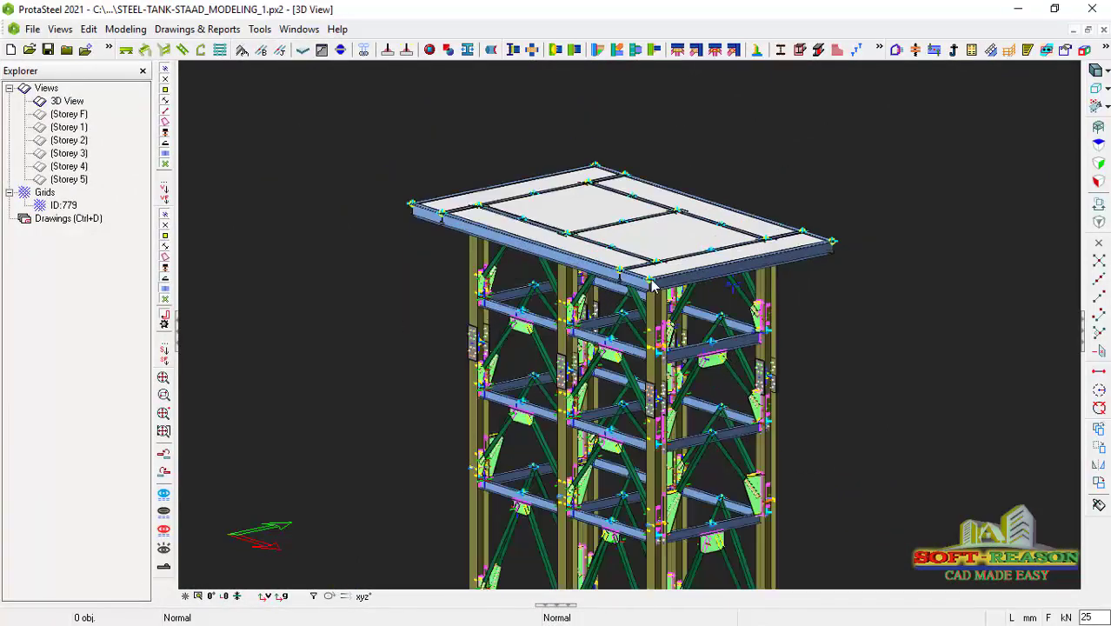
scroll(755, 331, down, 2)
scroll(755, 331, up, 3)
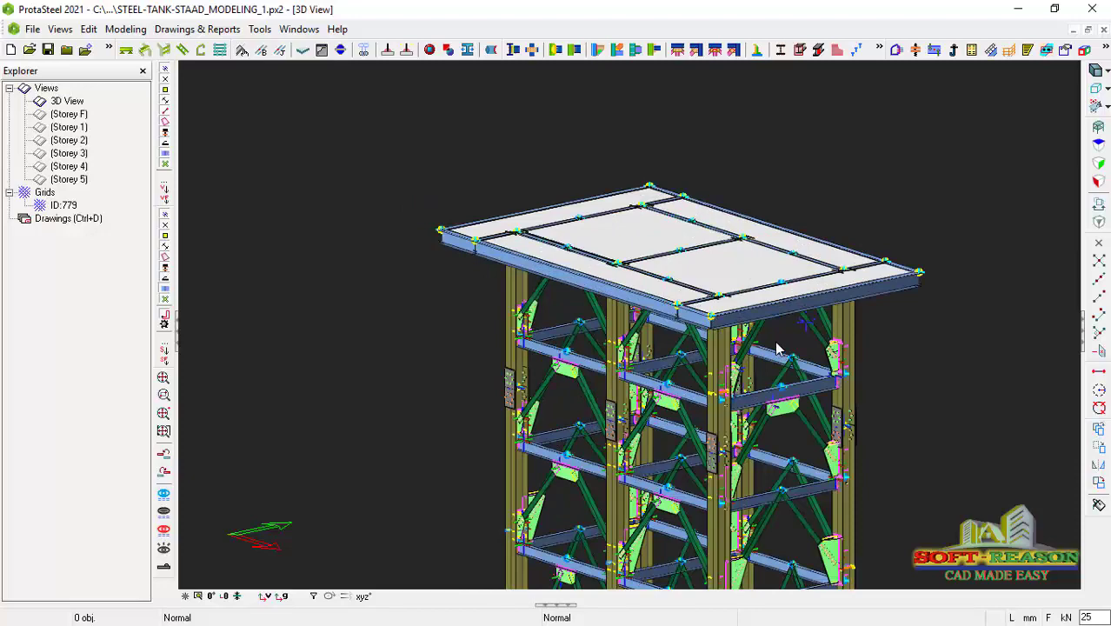
scroll(694, 322, up, 3)
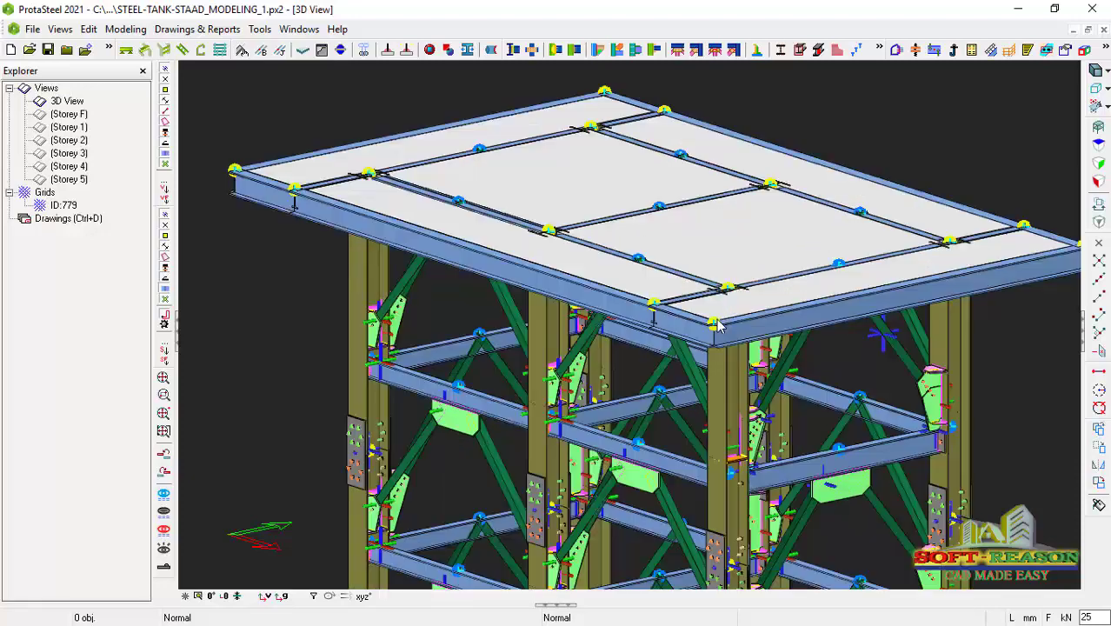
scroll(624, 340, down, 2)
scroll(622, 317, up, 1)
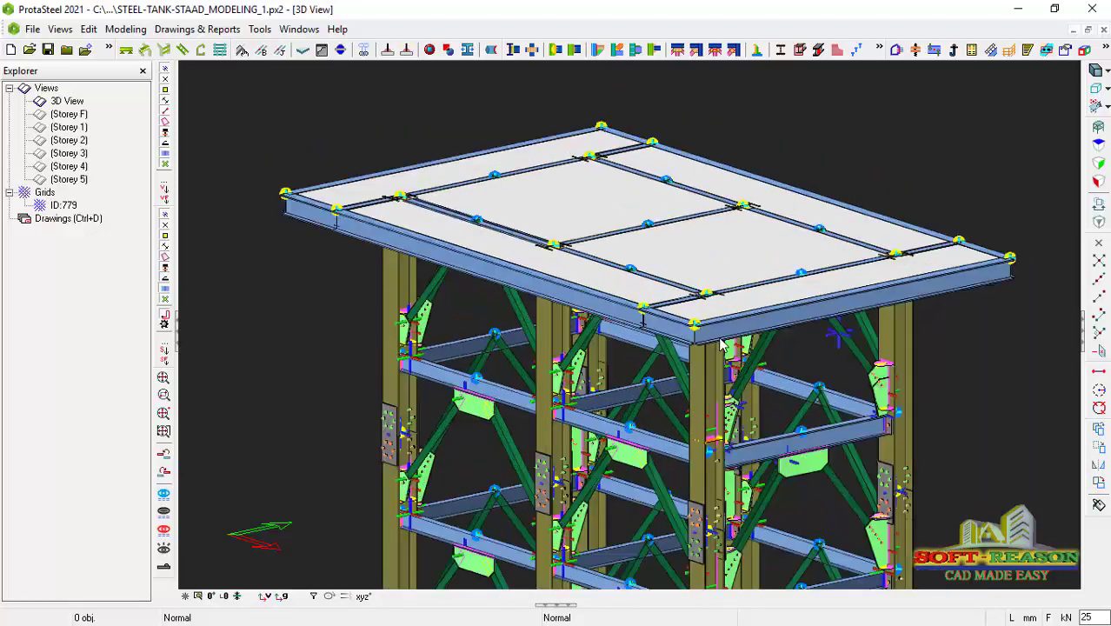
scroll(729, 406, down, 1)
scroll(728, 407, up, 1)
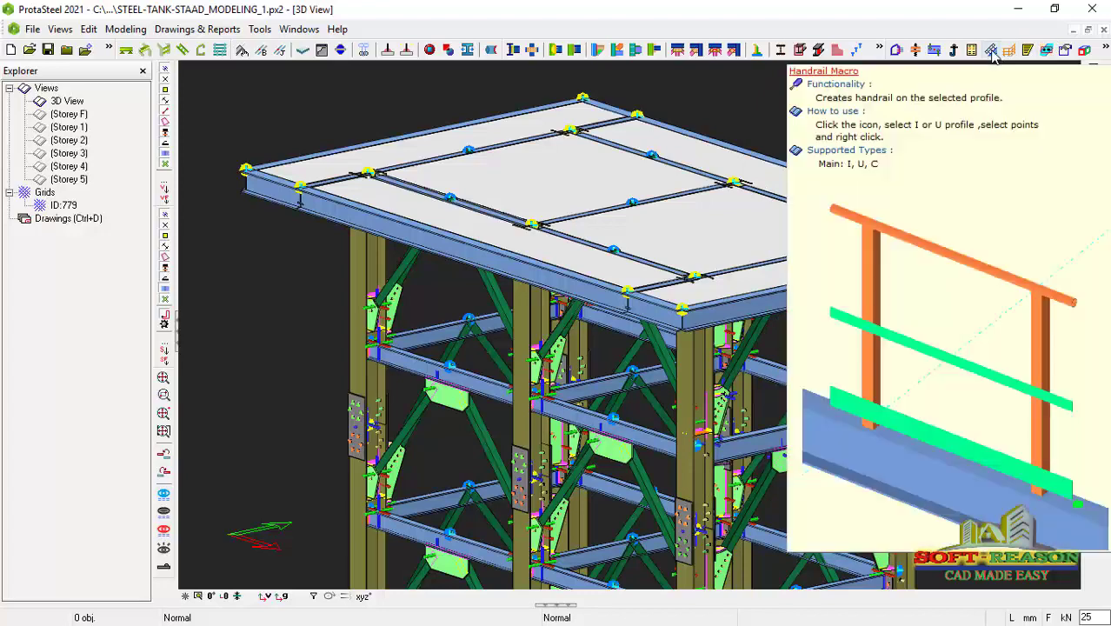
Step: Orbit the tower to view the bare platform deck from another angle
middle_drag(439, 243, 365, 313)
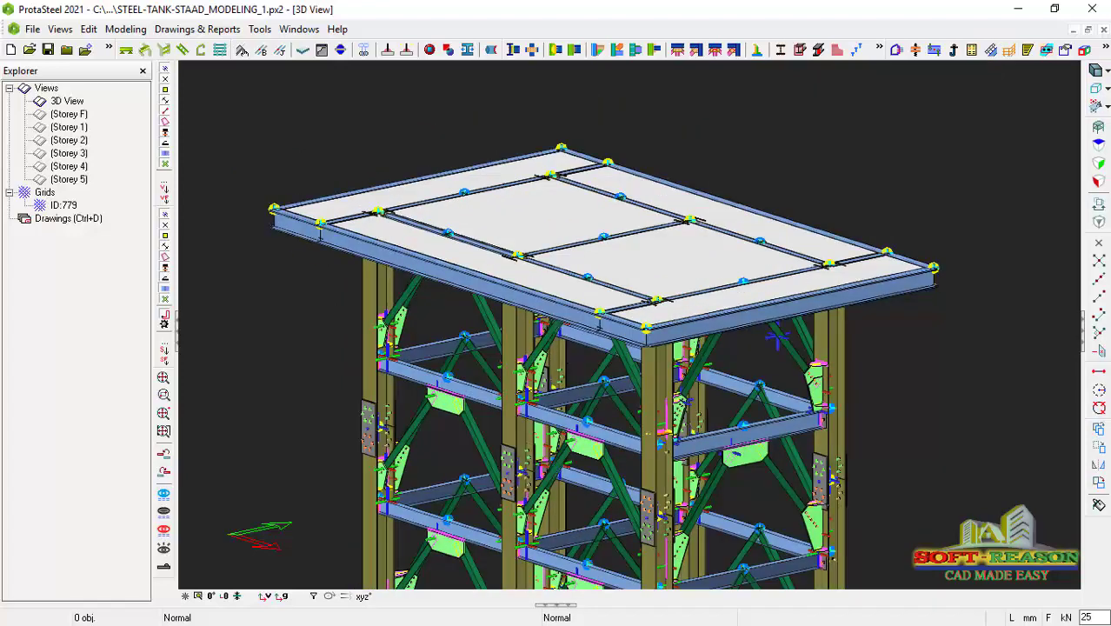
scroll(334, 306, up, 3)
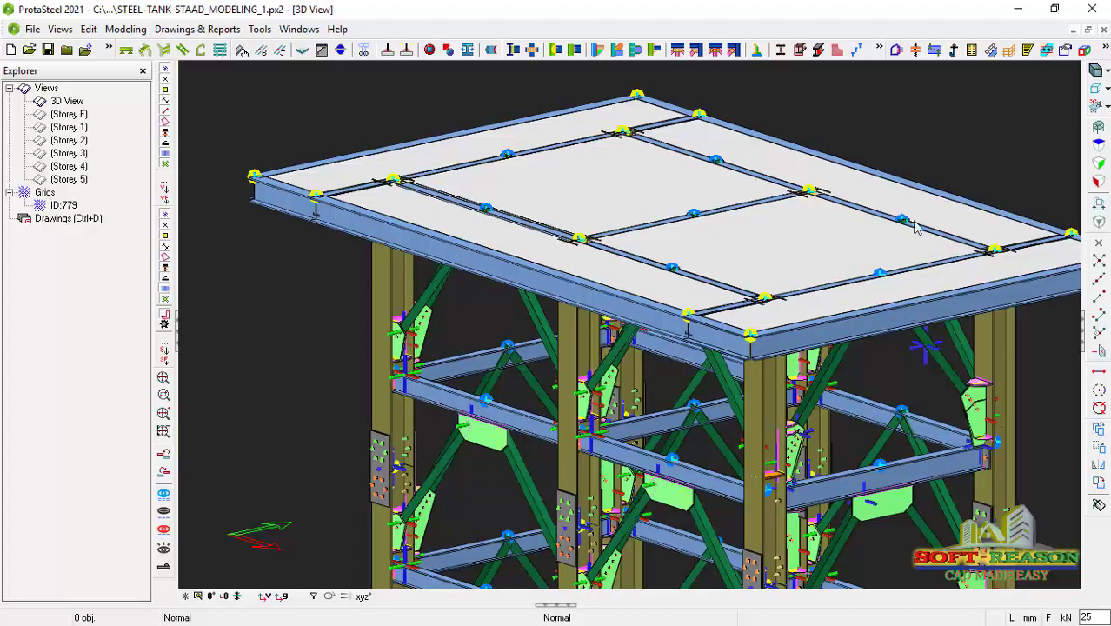
mouse_move(988, 54)
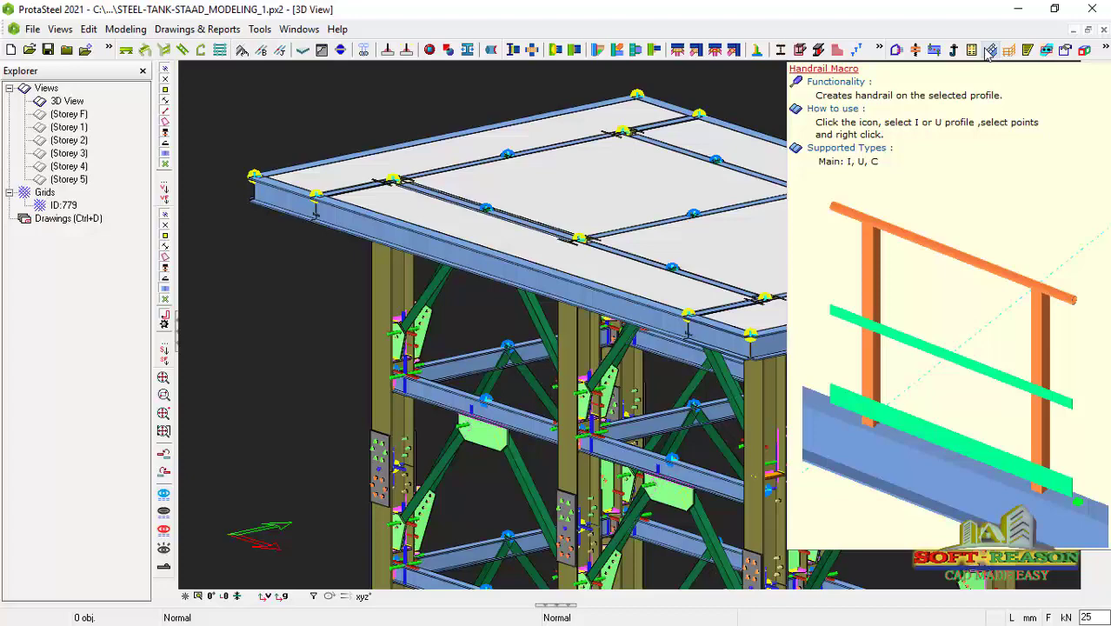
Step: Start the Handrail Macro and select the three front edge beam segments
click(989, 50)
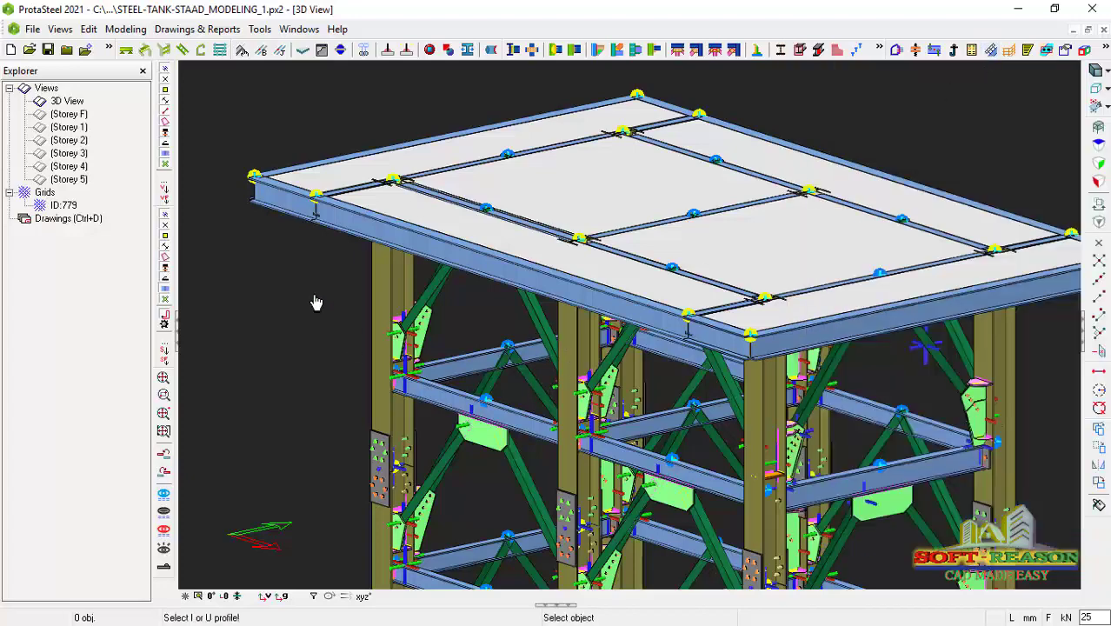
scroll(455, 334, up, 3)
scroll(469, 417, down, 2)
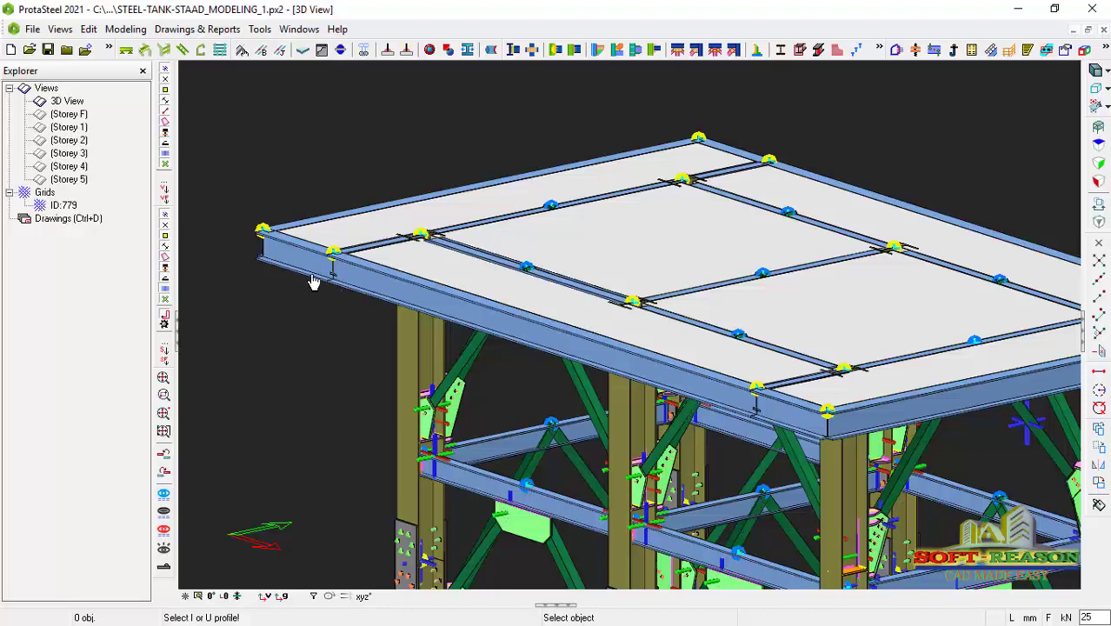
click(330, 296)
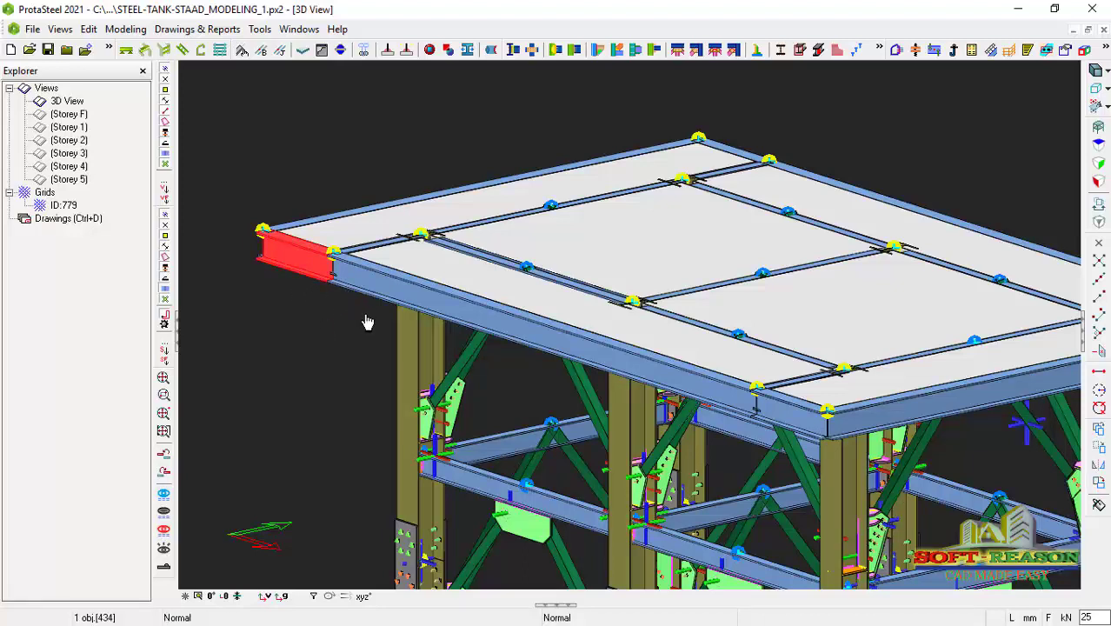
click(366, 314)
click(805, 431)
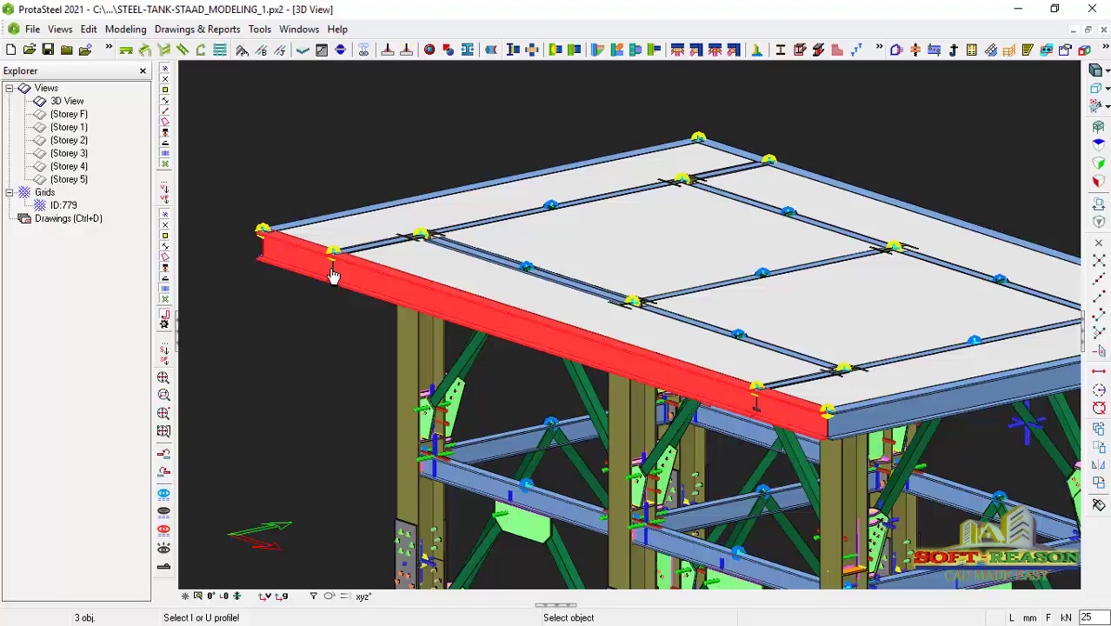
right_click(331, 274)
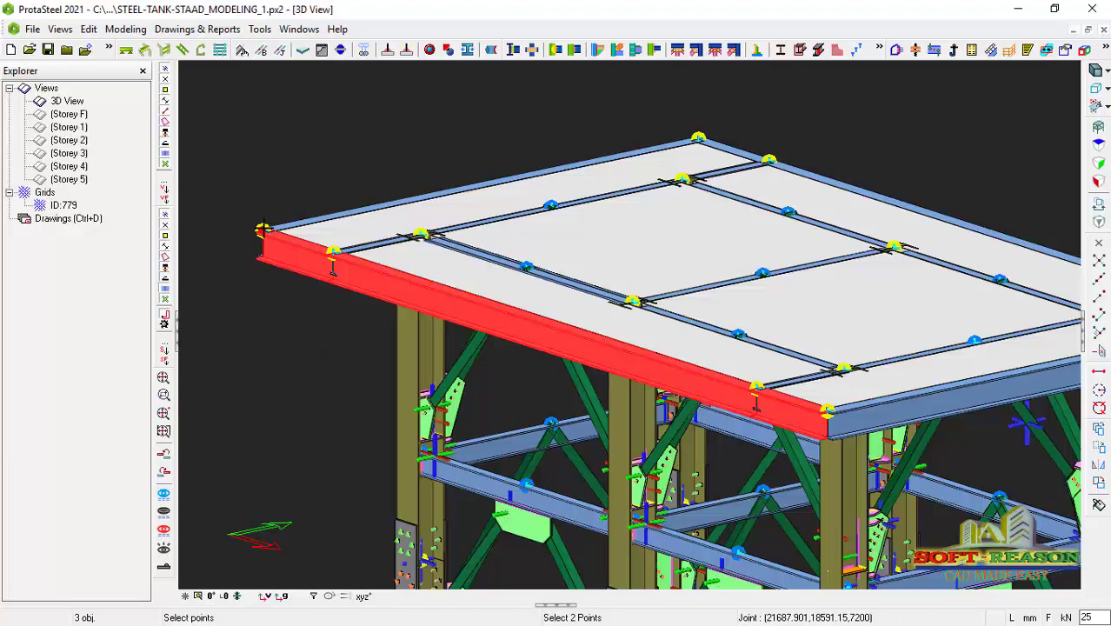
Step: Pick the left-end joint, beam midpoint and red beam's end joint to generate the railing
click(331, 289)
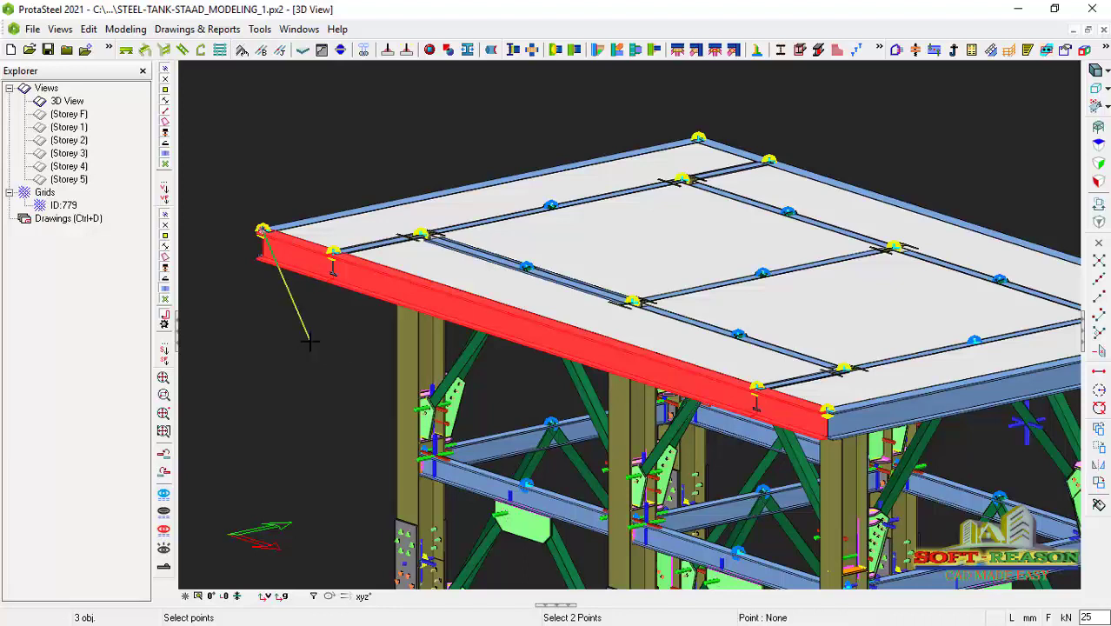
key(Escape)
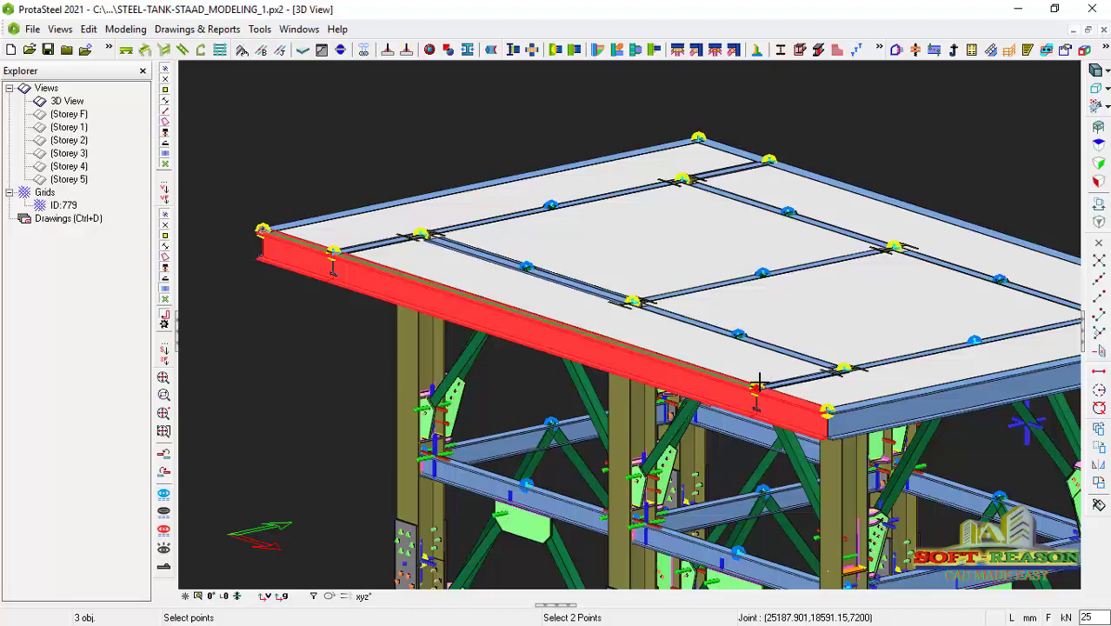
click(701, 371)
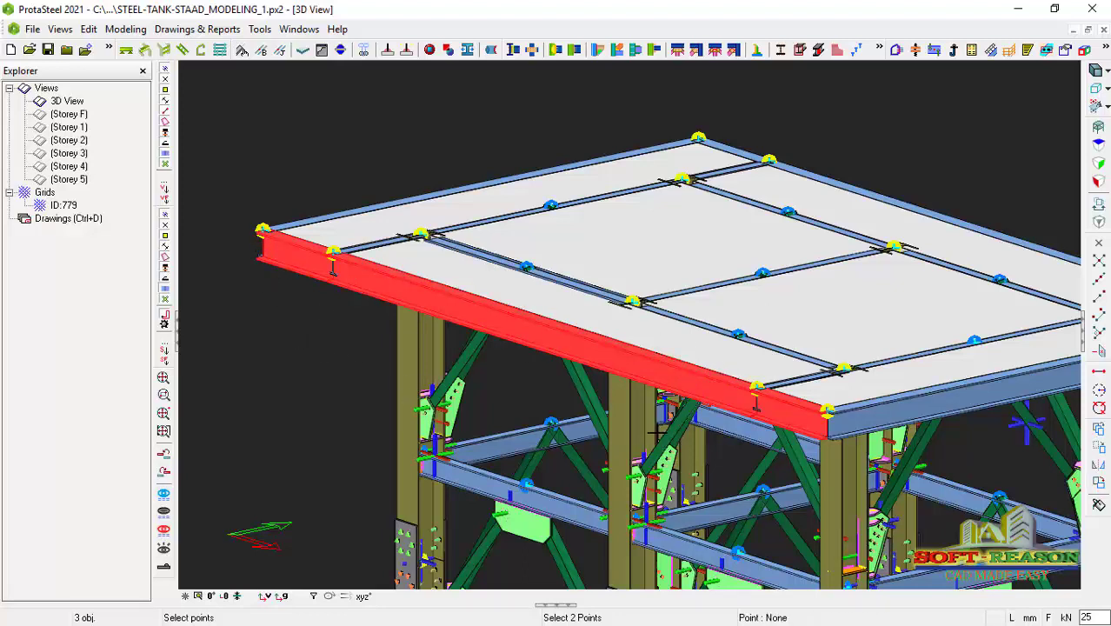
click(826, 410)
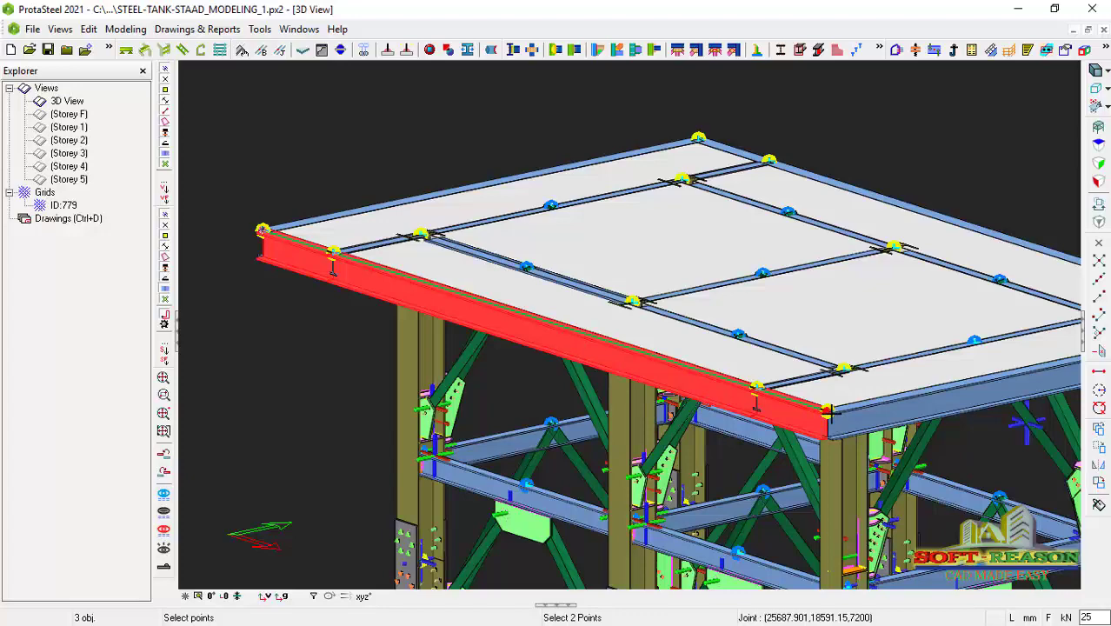
key(Escape)
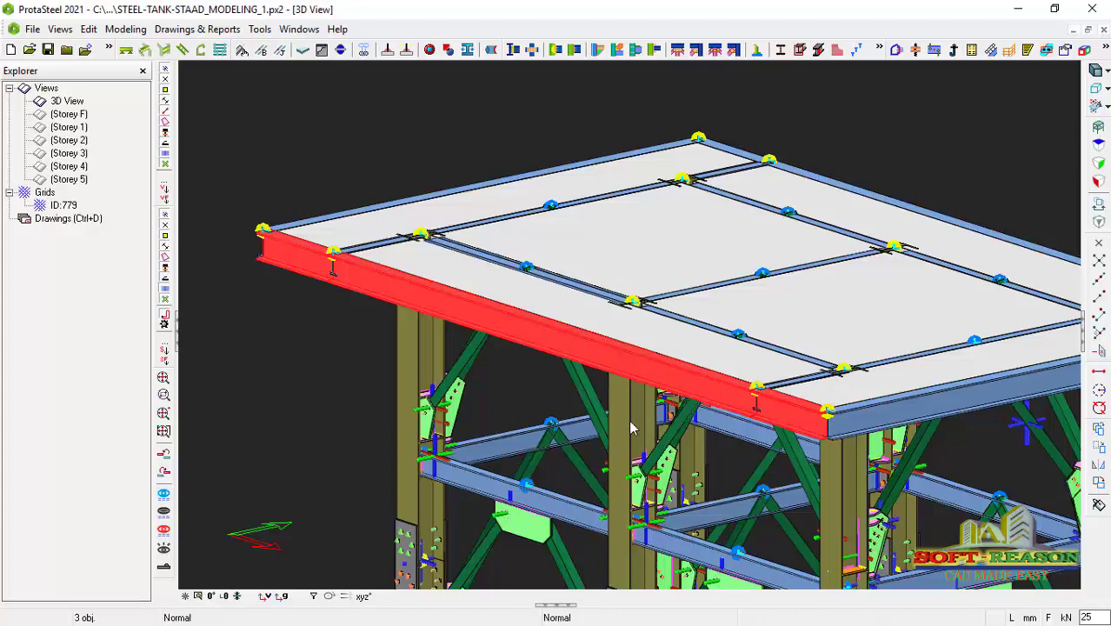
Step: Add a handrail along the deck's front edge beam between its two end joints
middle_drag(411, 369, 489, 380)
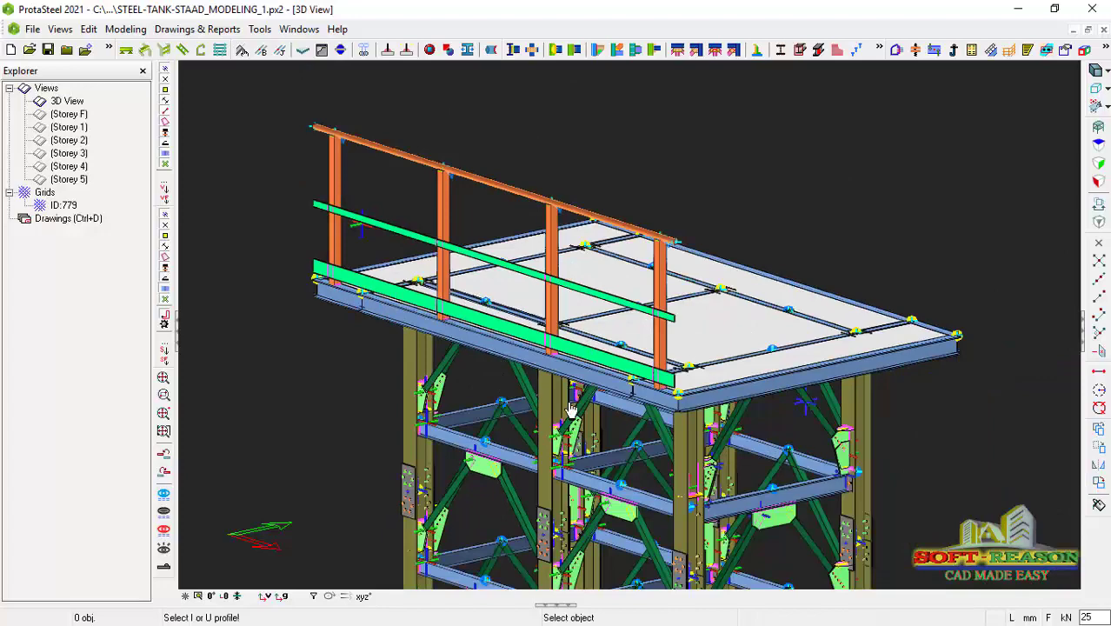
scroll(682, 402, up, 2)
scroll(643, 395, down, 3)
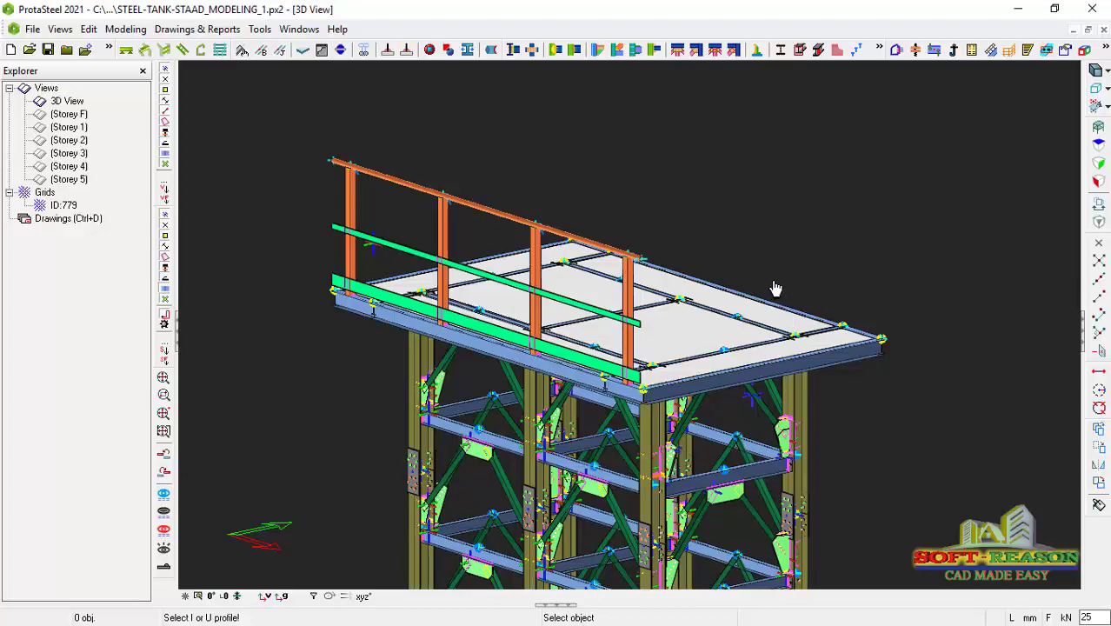
scroll(632, 414, down, 2)
scroll(588, 416, up, 5)
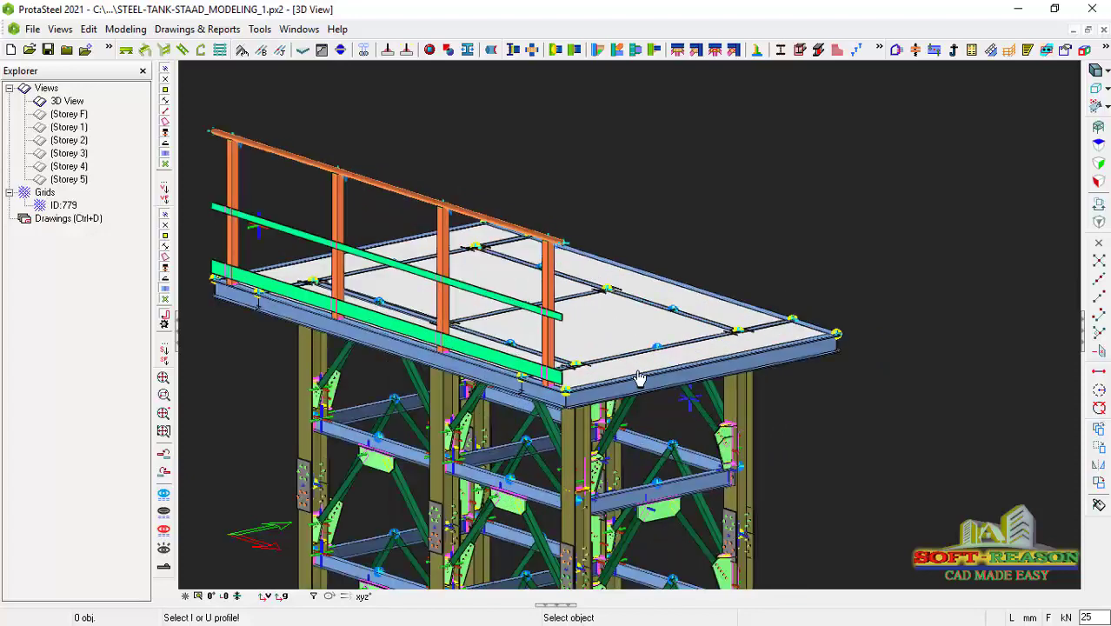
click(563, 414)
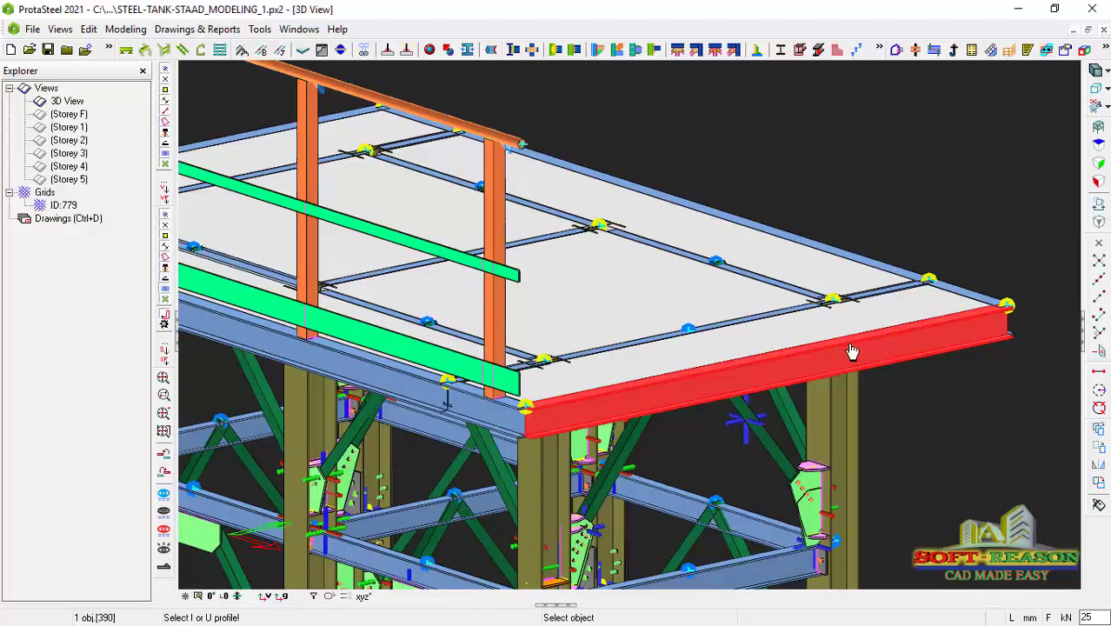
right_click(851, 351)
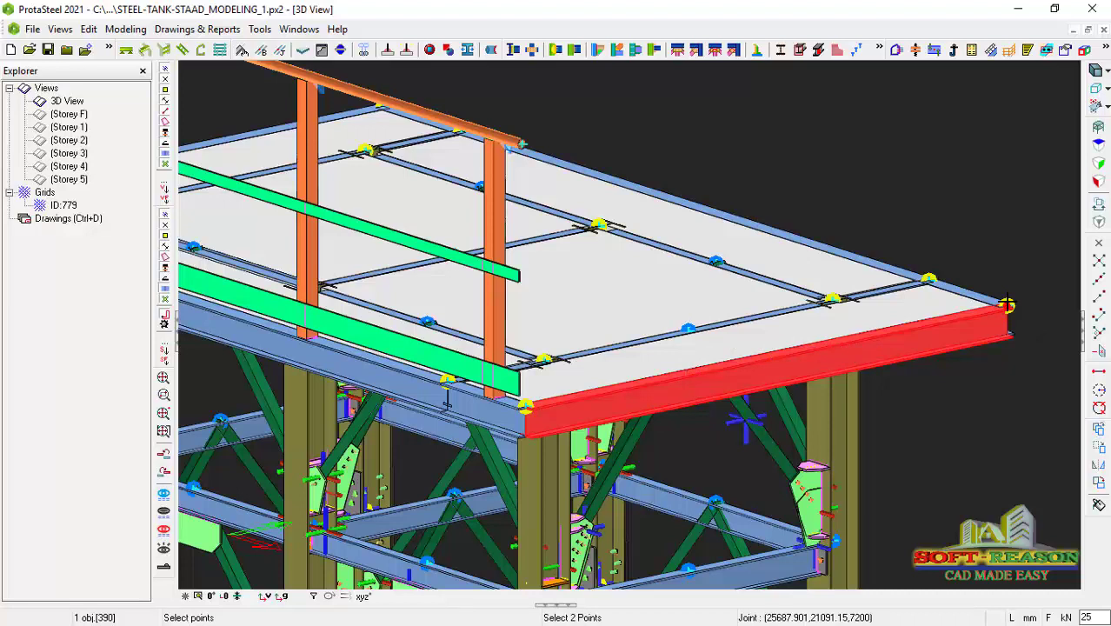
click(1005, 305)
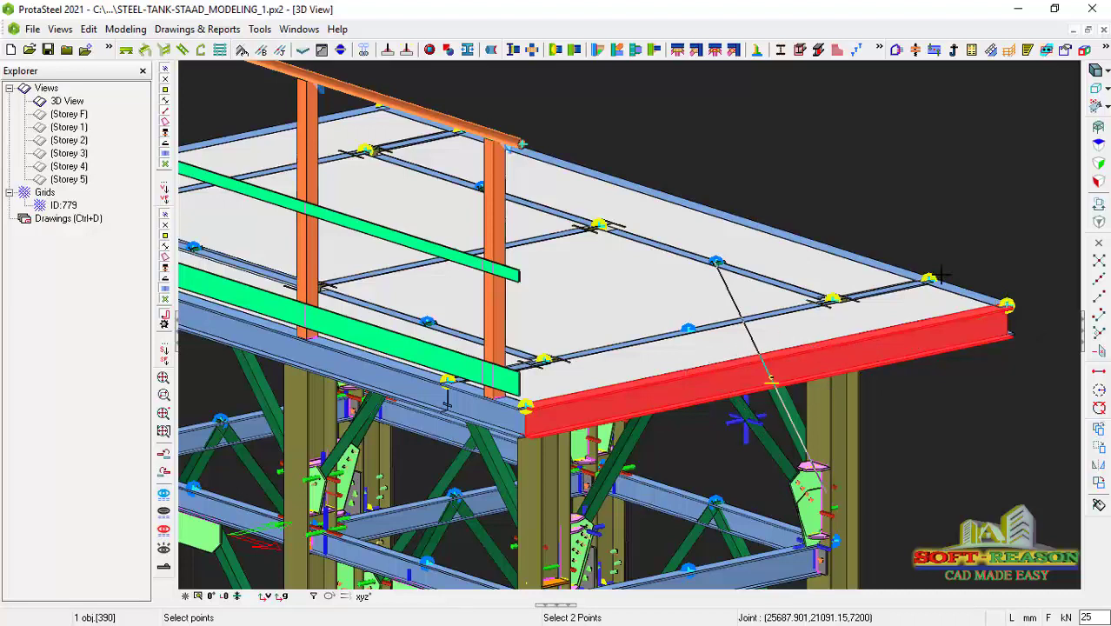
click(524, 403)
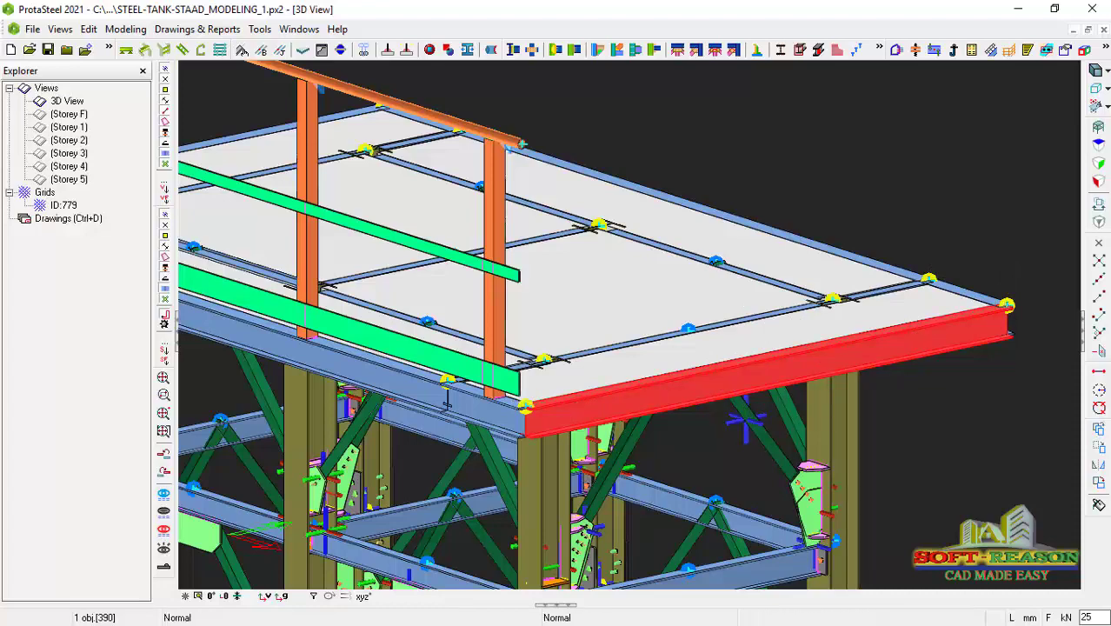
click(669, 388)
scroll(687, 374, down, 3)
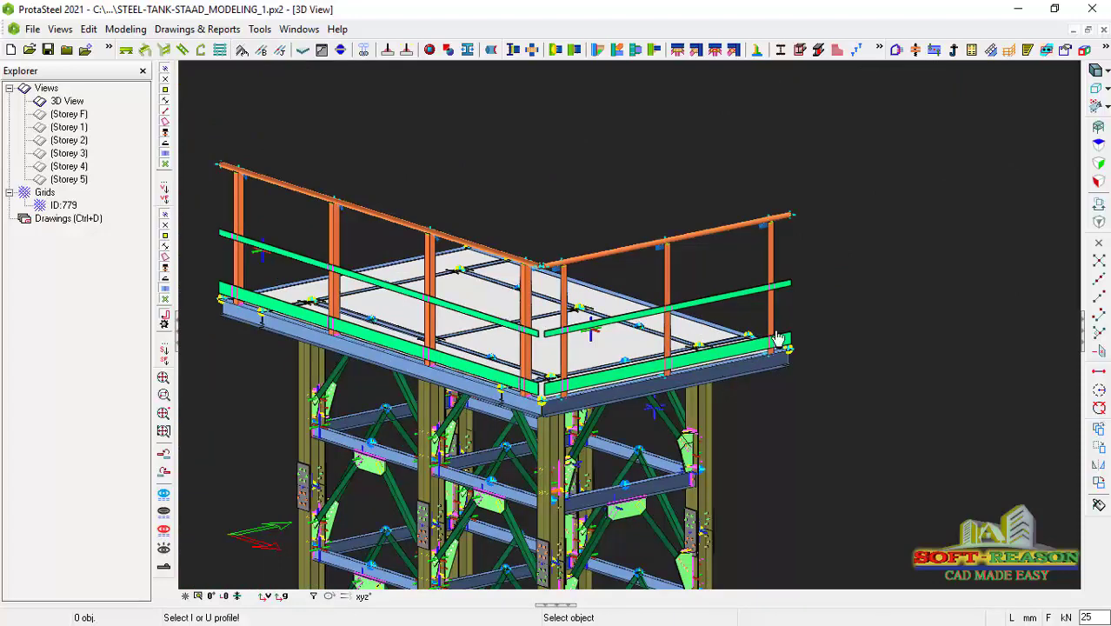
key(Escape)
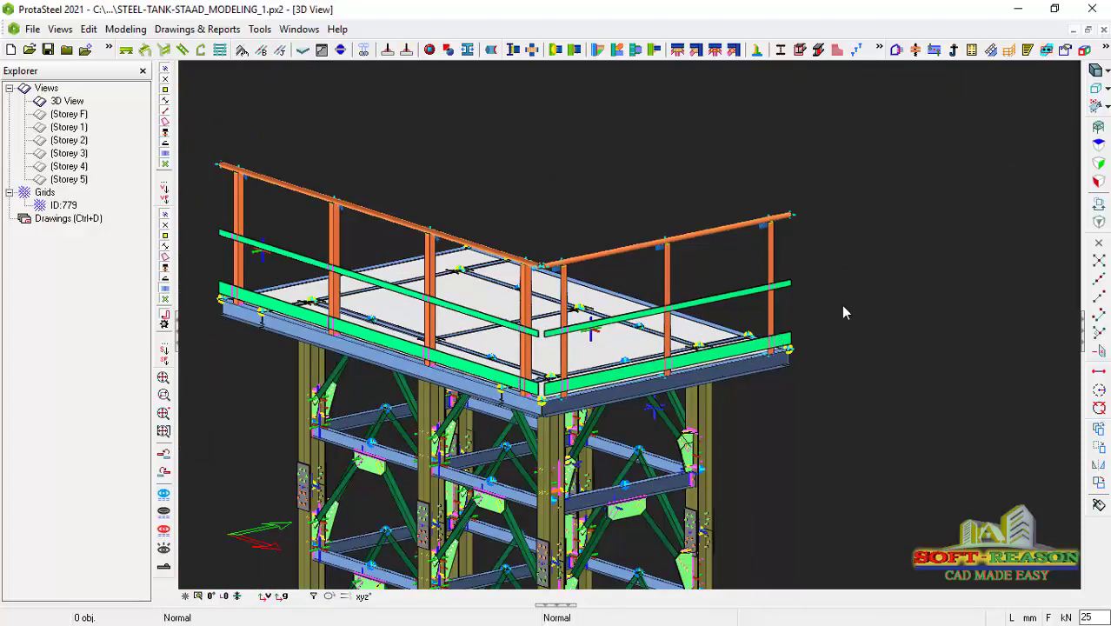
Step: Select the open front edge beam and both short corner beams for a handrail
middle_drag(782, 348, 812, 302)
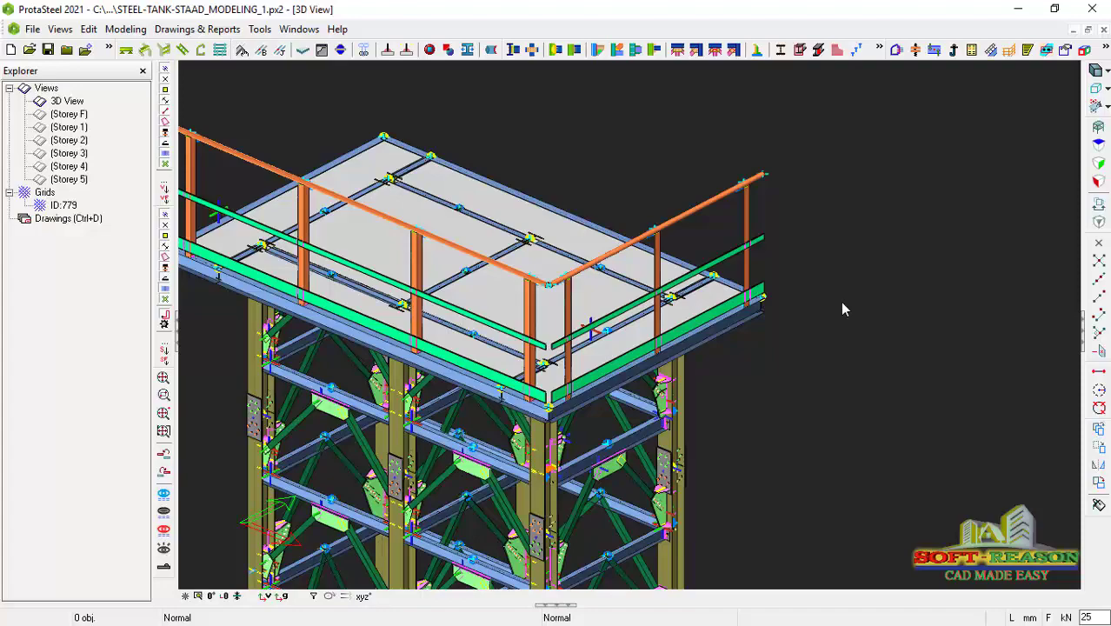
middle_drag(721, 321, 825, 325)
scroll(661, 382, down, 3)
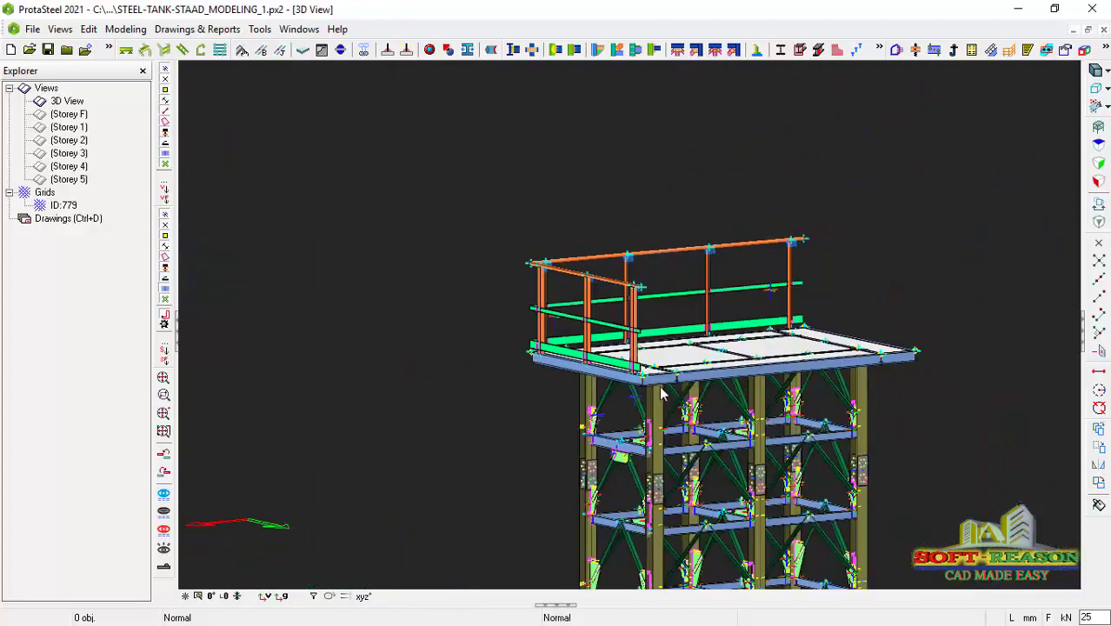
scroll(660, 383, up, 3)
middle_drag(660, 382, 625, 417)
scroll(625, 417, up, 3)
scroll(705, 400, up, 2)
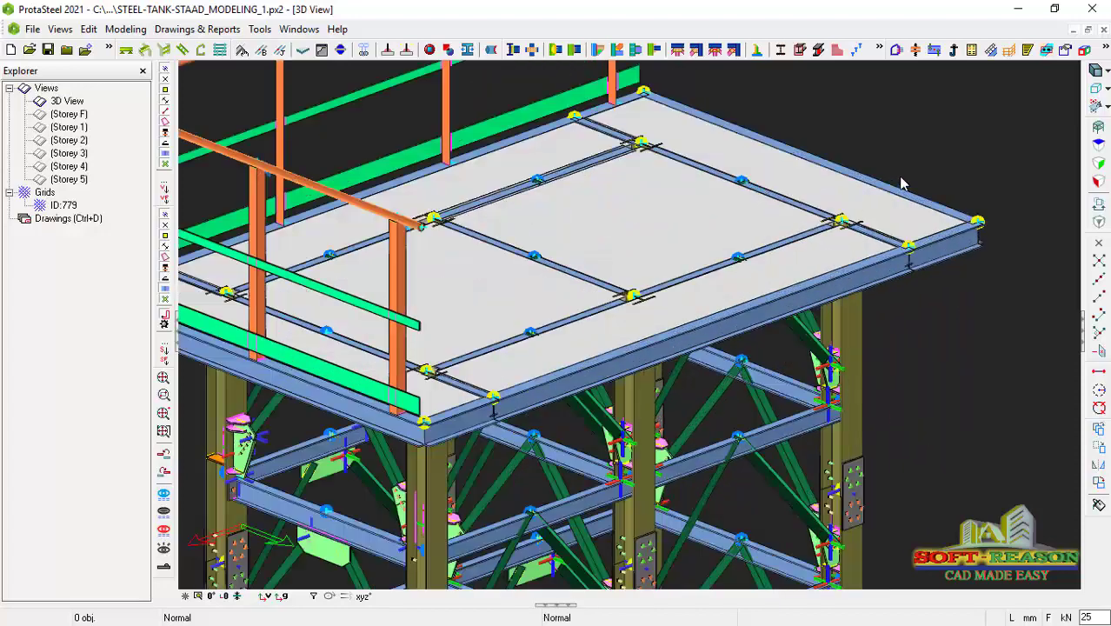
click(990, 54)
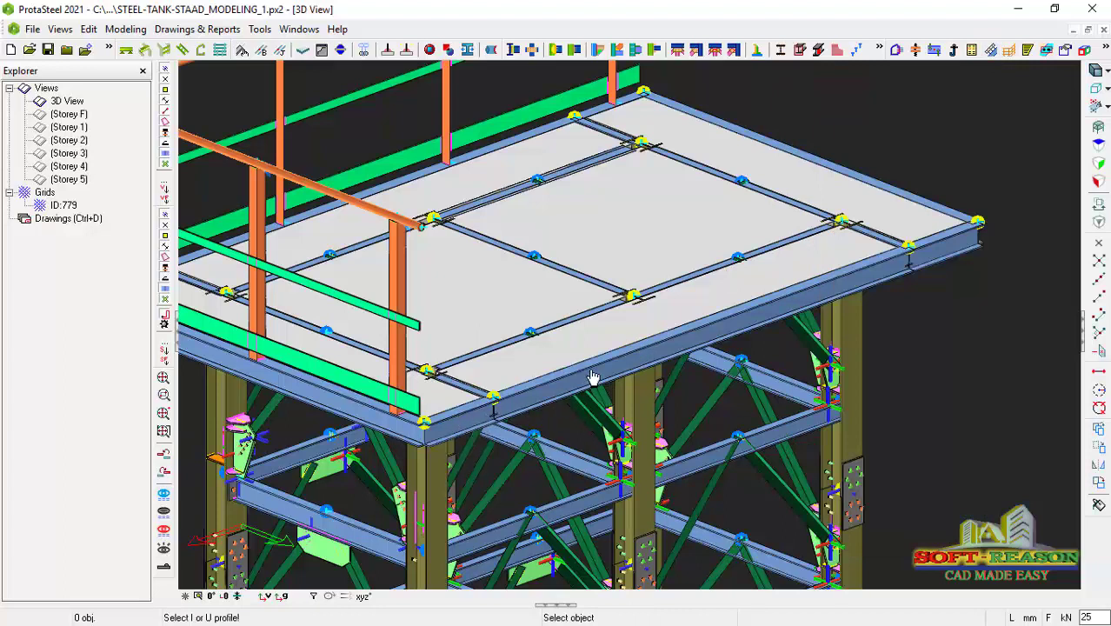
click(630, 369)
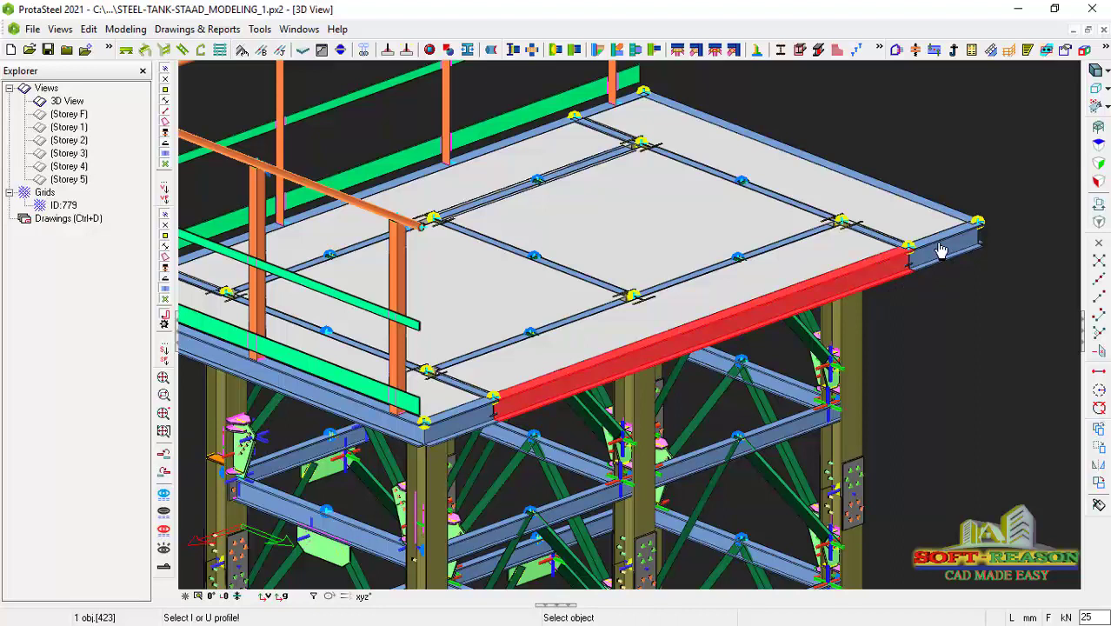
click(942, 248)
click(456, 426)
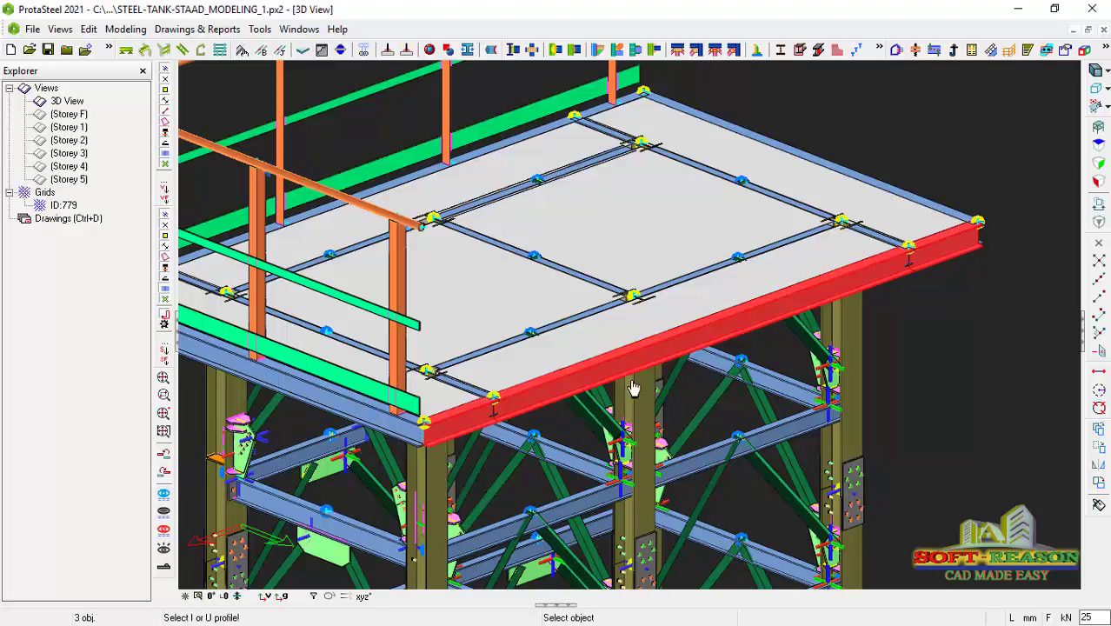
Step: Confirm the selected beams and finish point picking to create the third railing
right_click(677, 345)
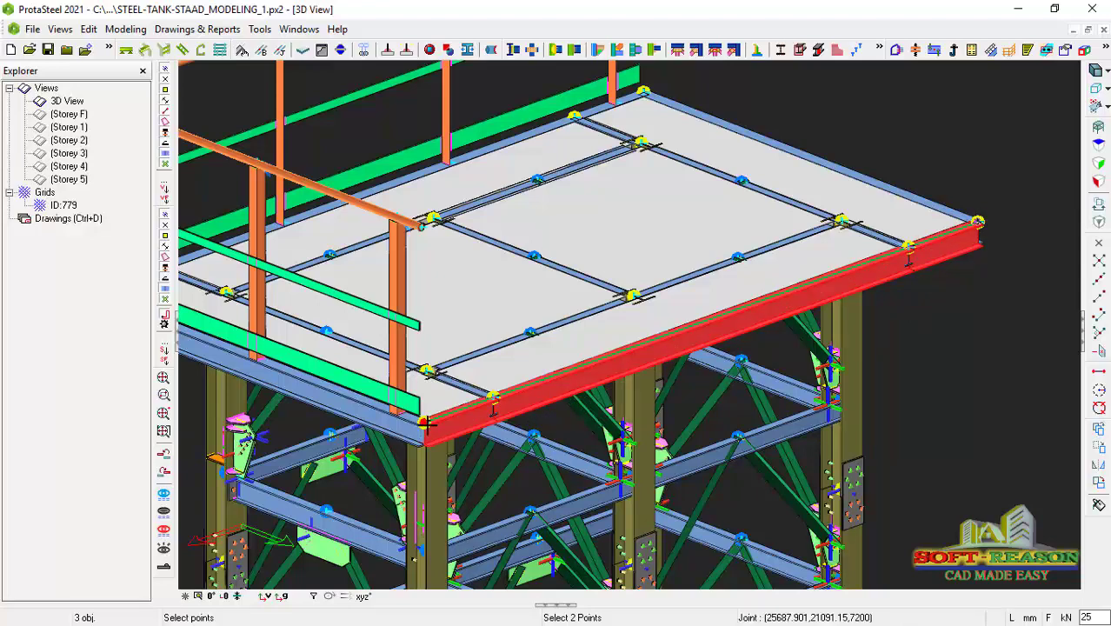
key(Escape)
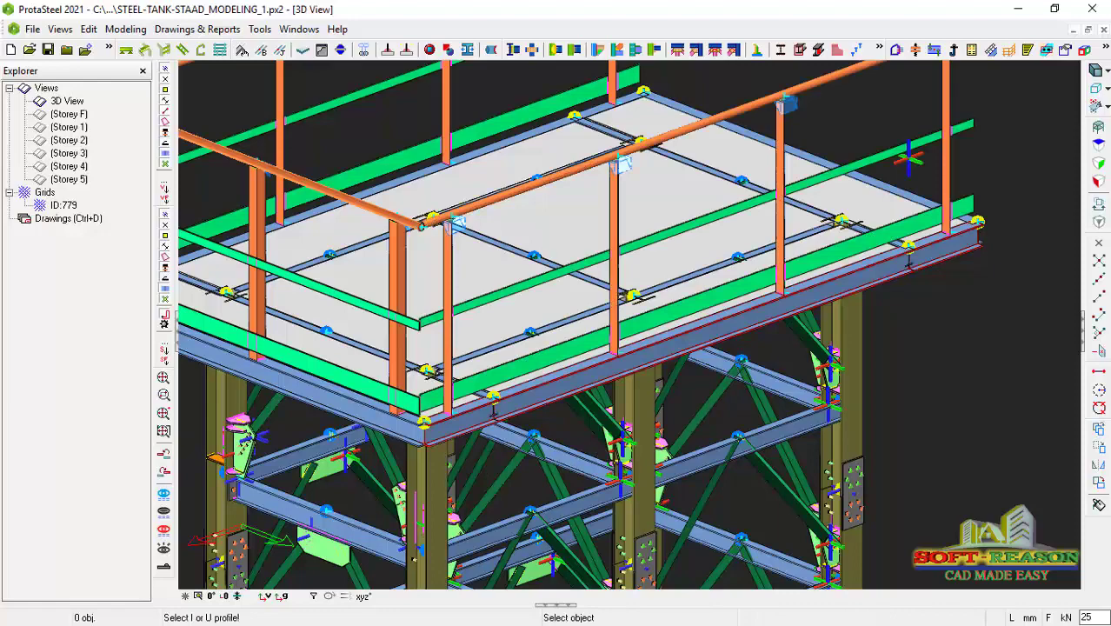
scroll(563, 426, down, 3)
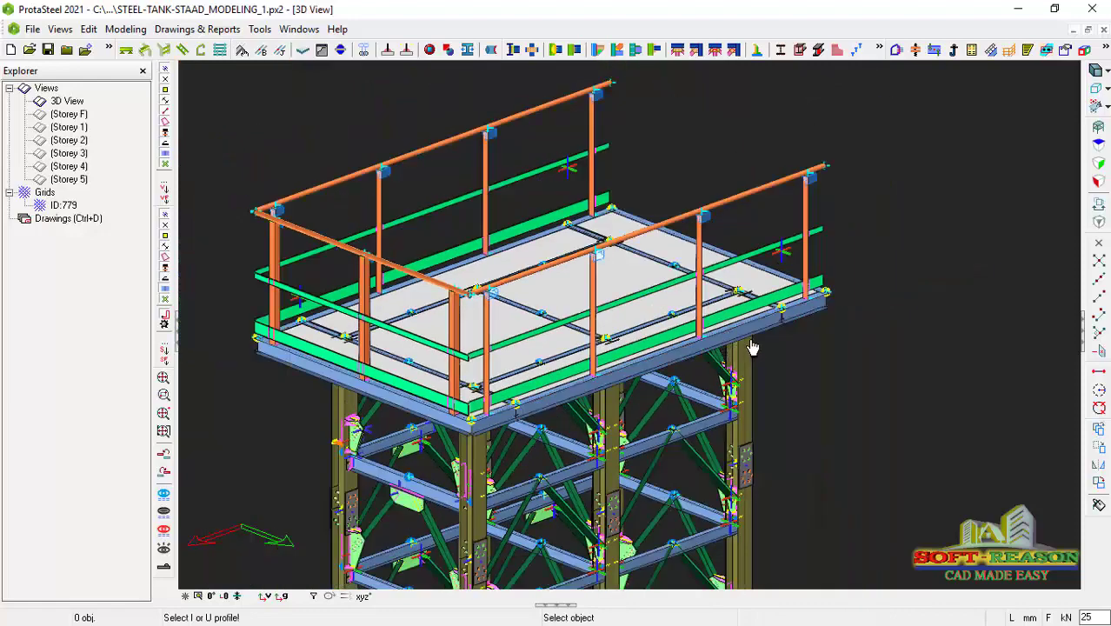
key(Escape)
Step: Add the final handrail along the remaining edge I-beam to close the last side
middle_drag(780, 362, 682, 384)
scroll(682, 384, down, 3)
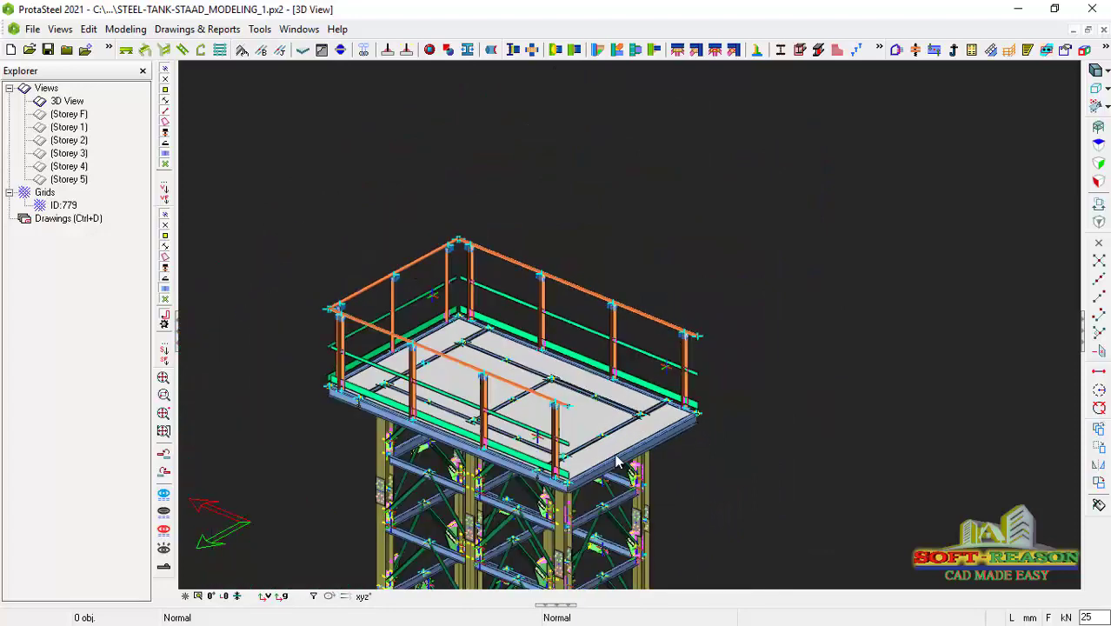
scroll(581, 510, up, 5)
scroll(581, 511, up, 3)
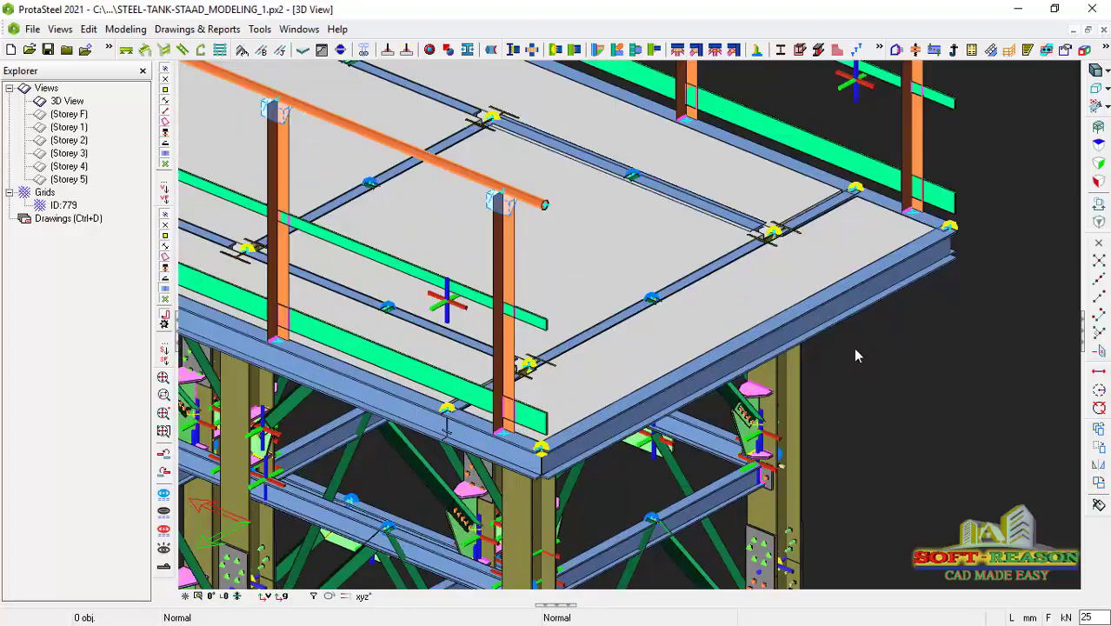
click(990, 50)
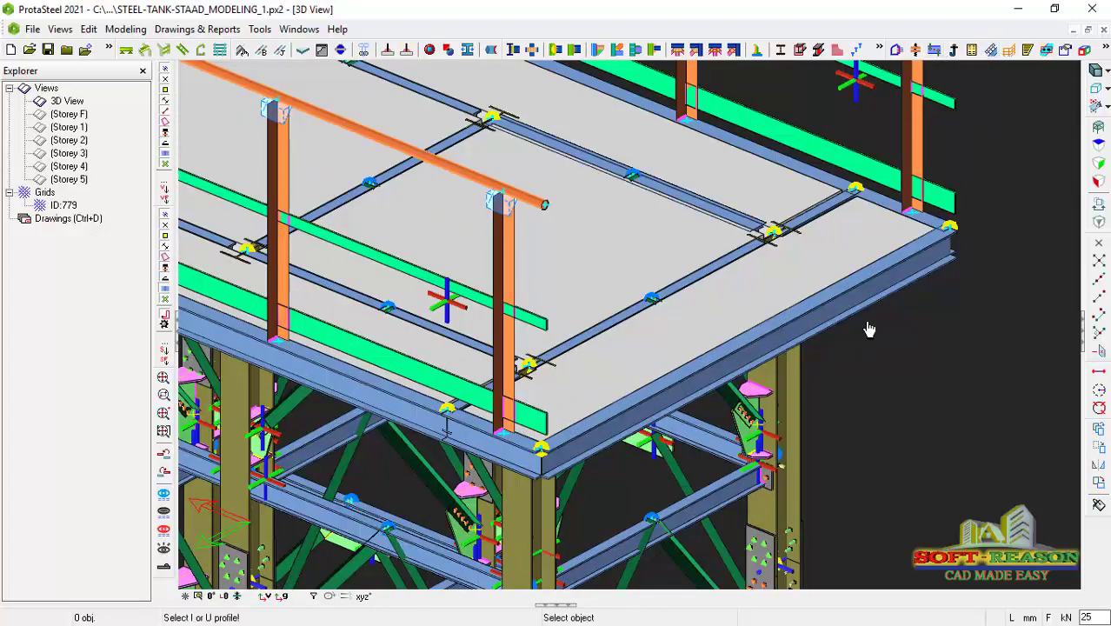
click(884, 276)
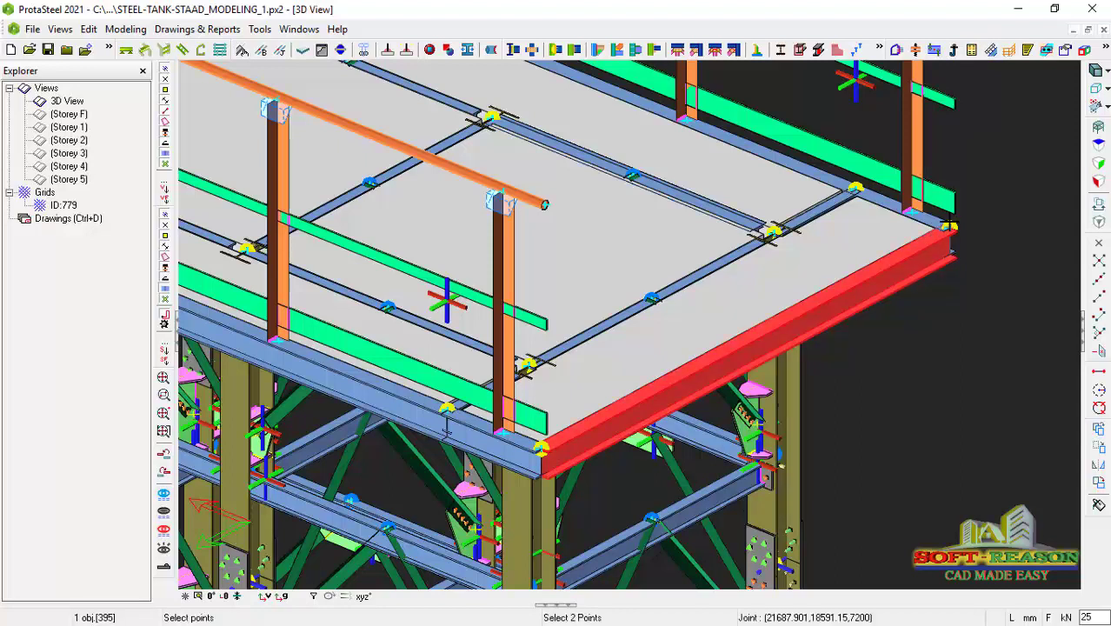
click(540, 446)
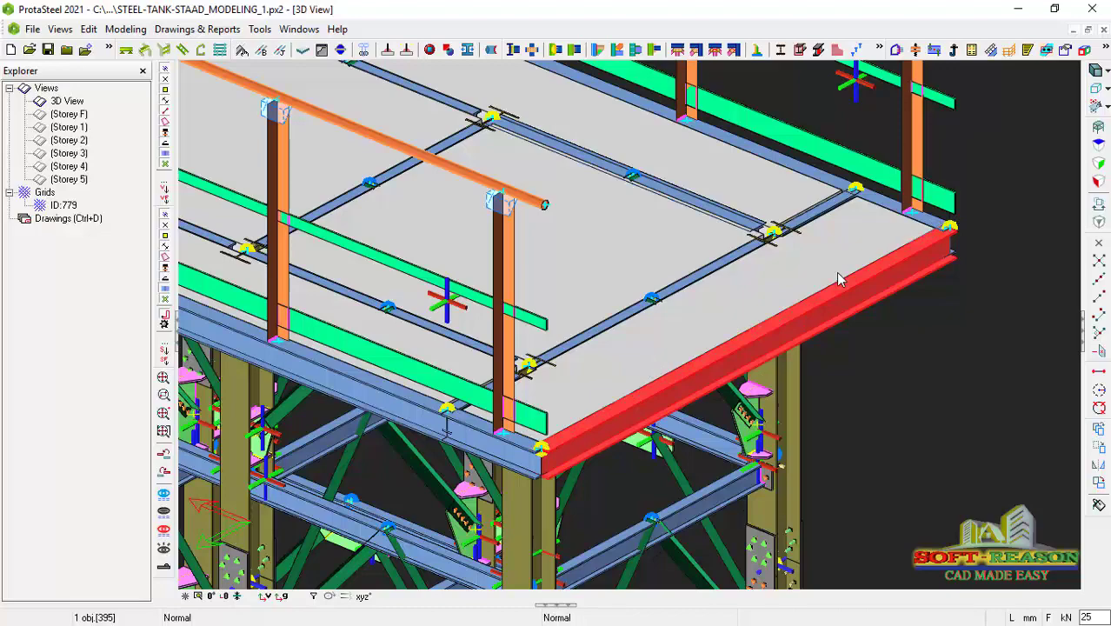
scroll(556, 252, down, 3)
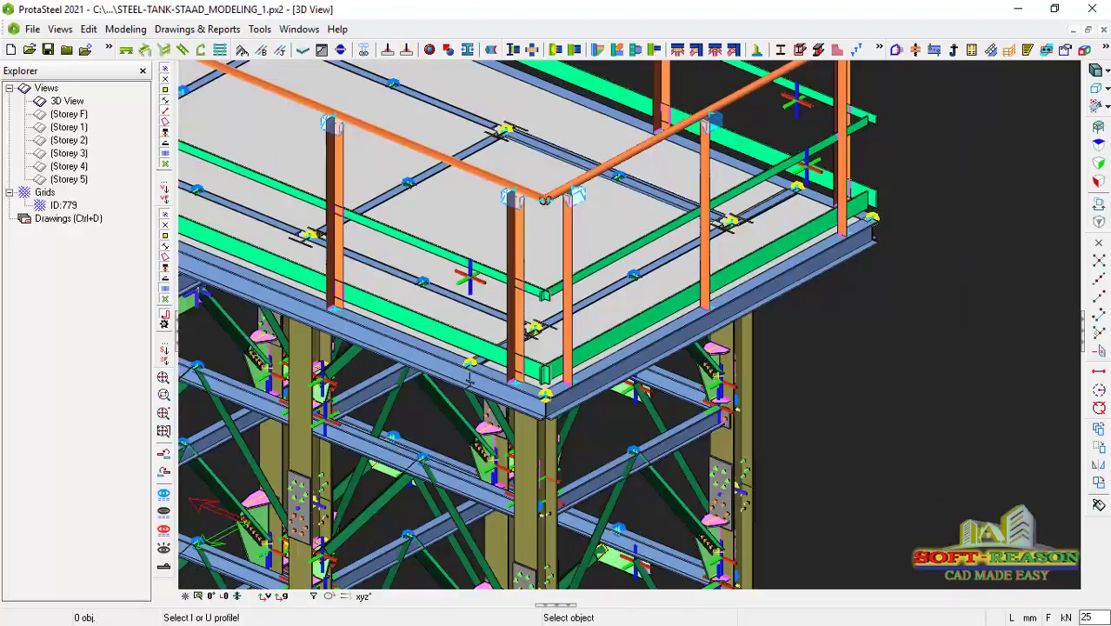
scroll(652, 270, down, 3)
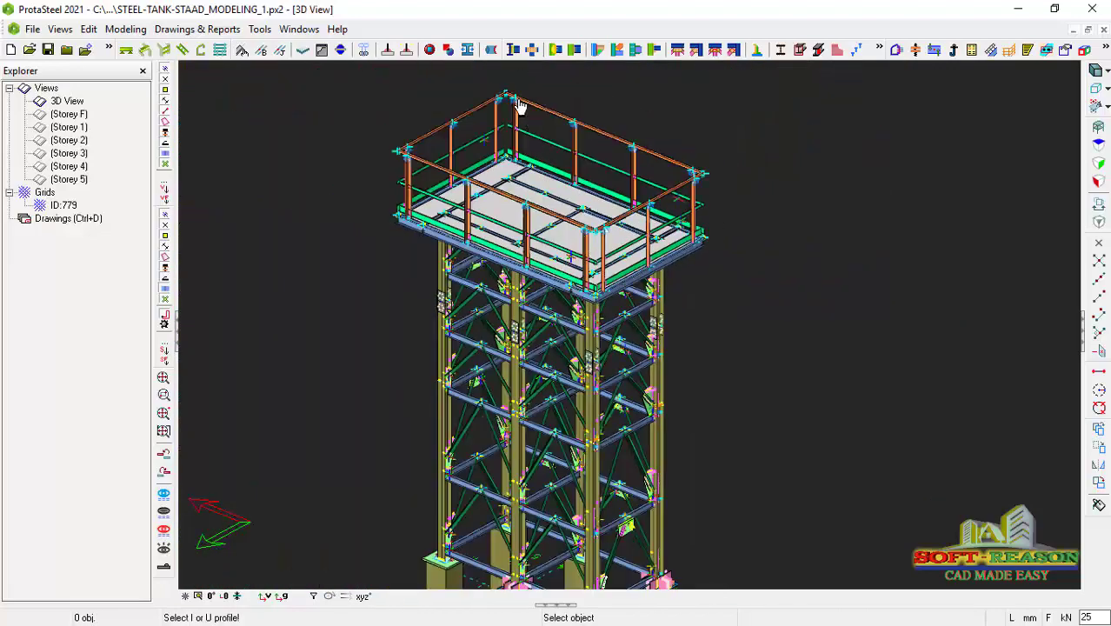
Step: Zoom over the fully railed platform and exit the active profile-picking command
scroll(519, 104, up, 3)
scroll(518, 104, up, 2)
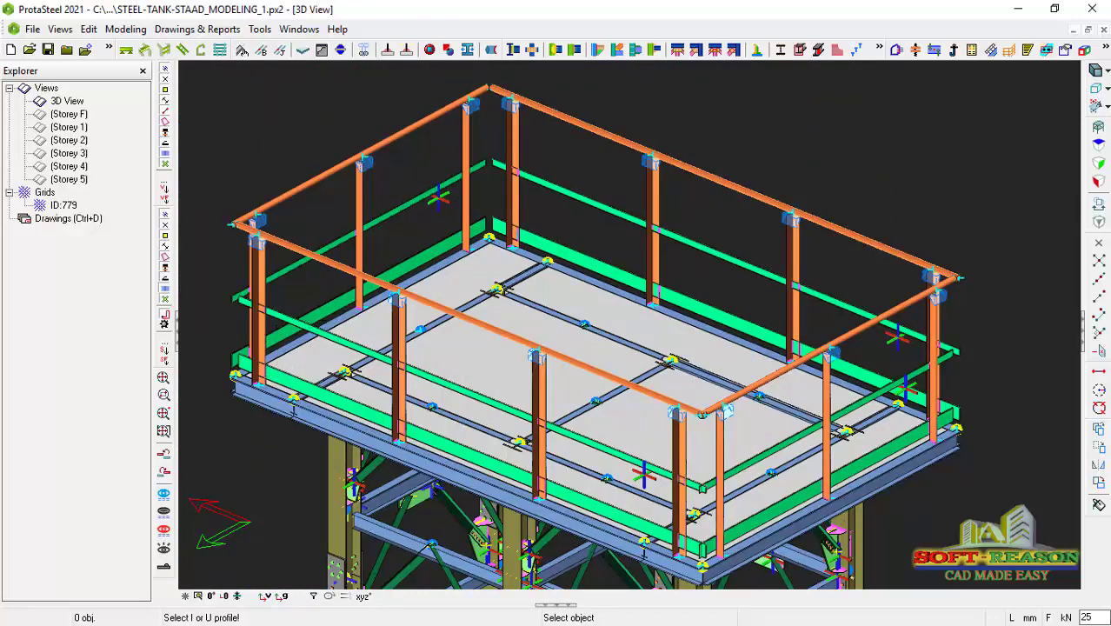
scroll(538, 331, down, 2)
scroll(621, 396, up, 1)
scroll(607, 393, up, 5)
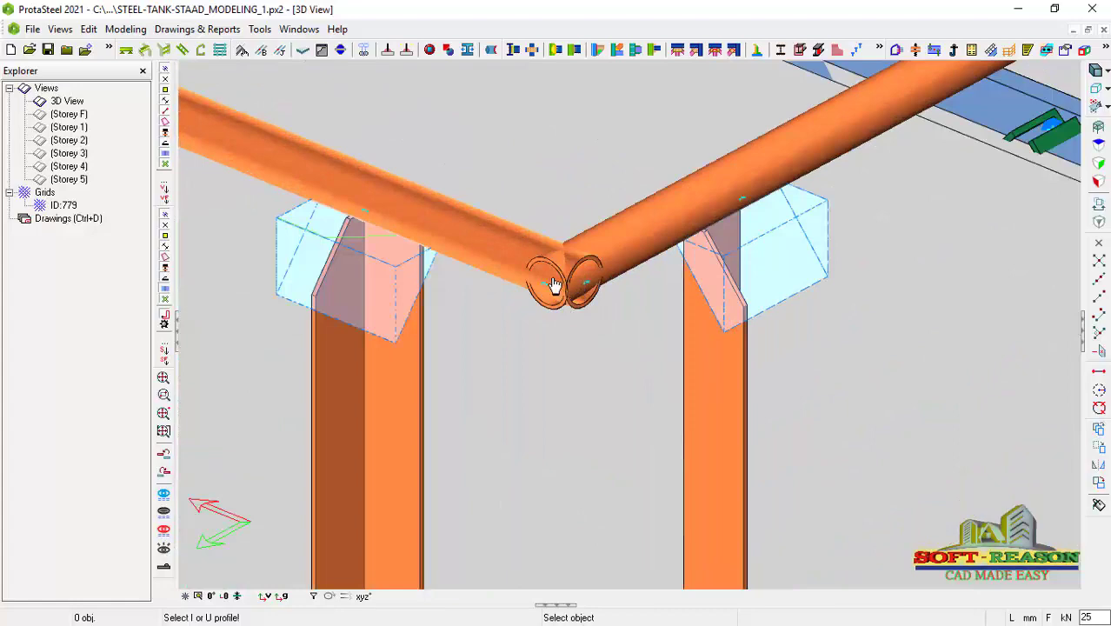
scroll(555, 287, down, 5)
scroll(571, 445, up, 4)
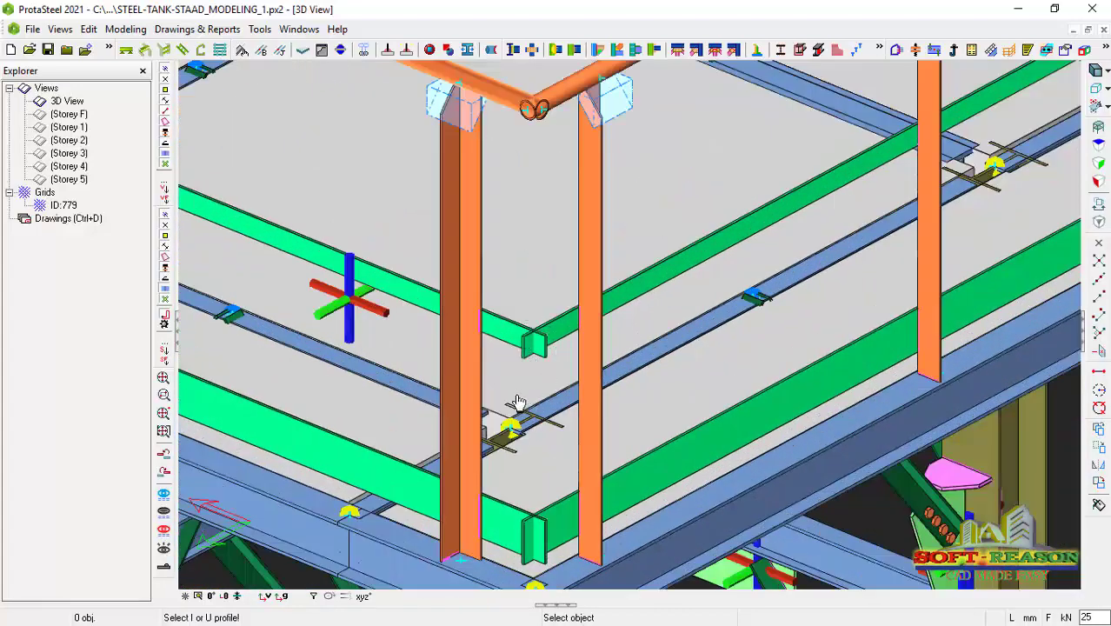
scroll(534, 228, down, 3)
scroll(535, 227, up, 4)
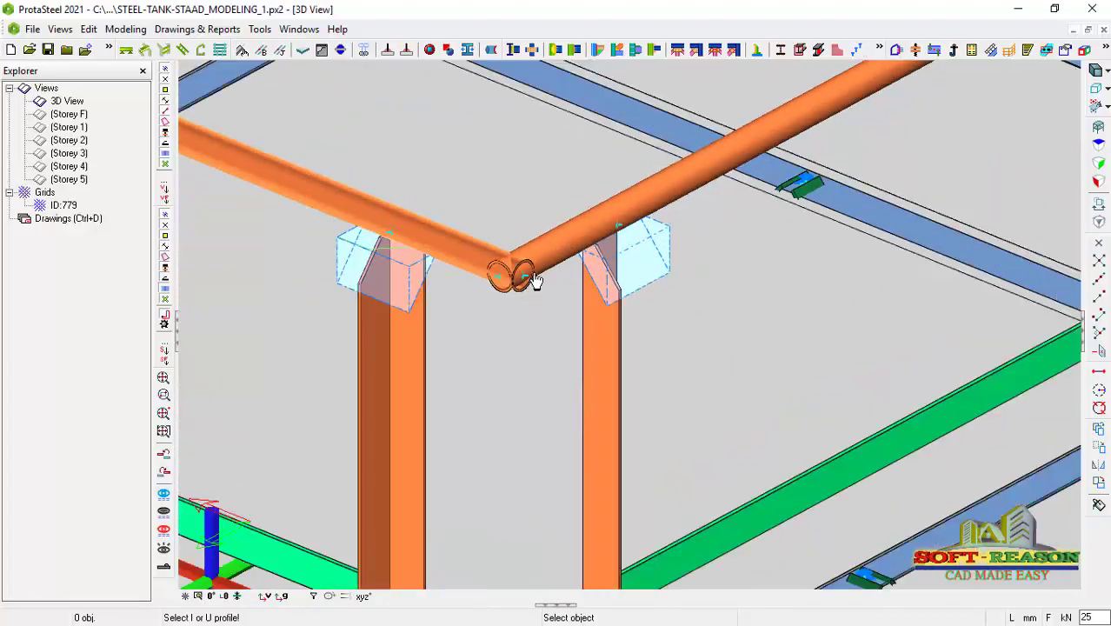
scroll(537, 271, down, 8)
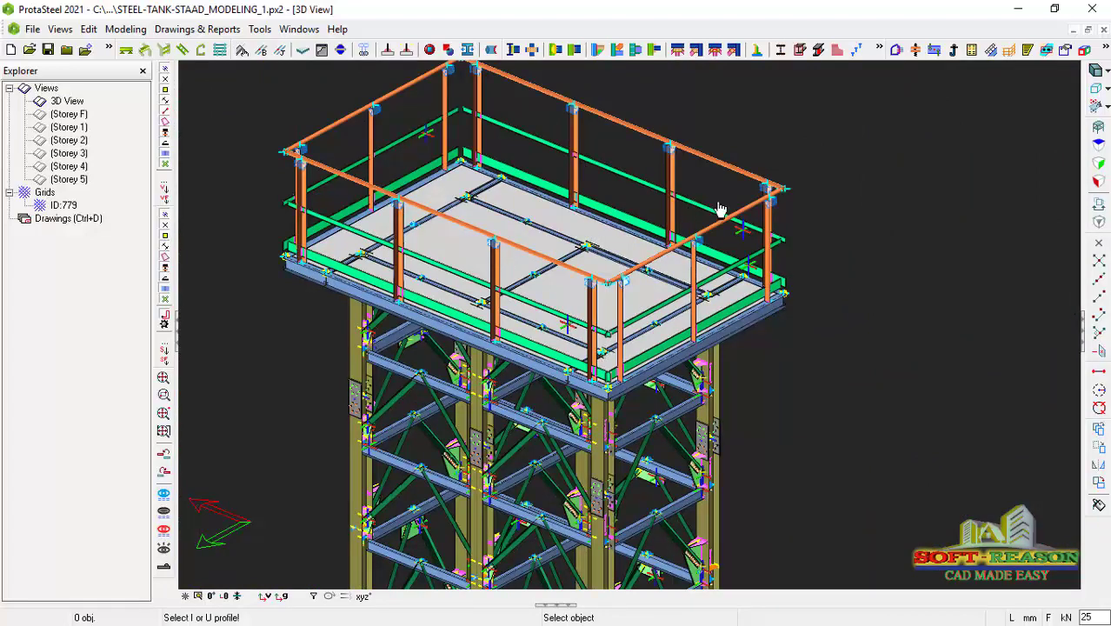
key(Escape)
scroll(905, 113, up, 1)
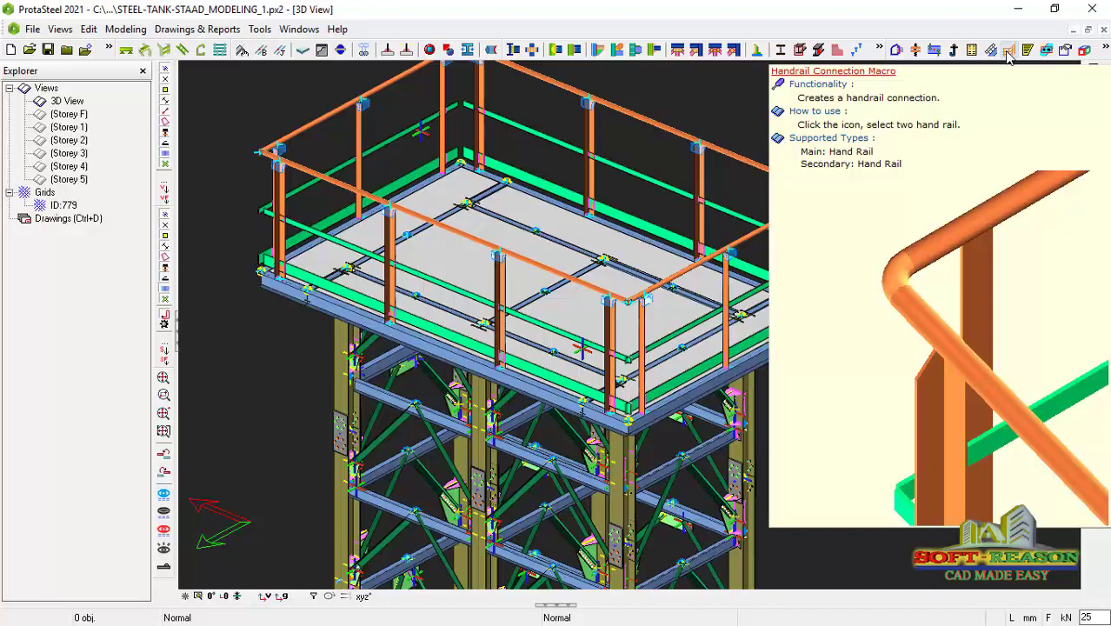
Step: Join the two front-corner handrails with a rounded bend using the Handrail Connection Macro
click(1008, 52)
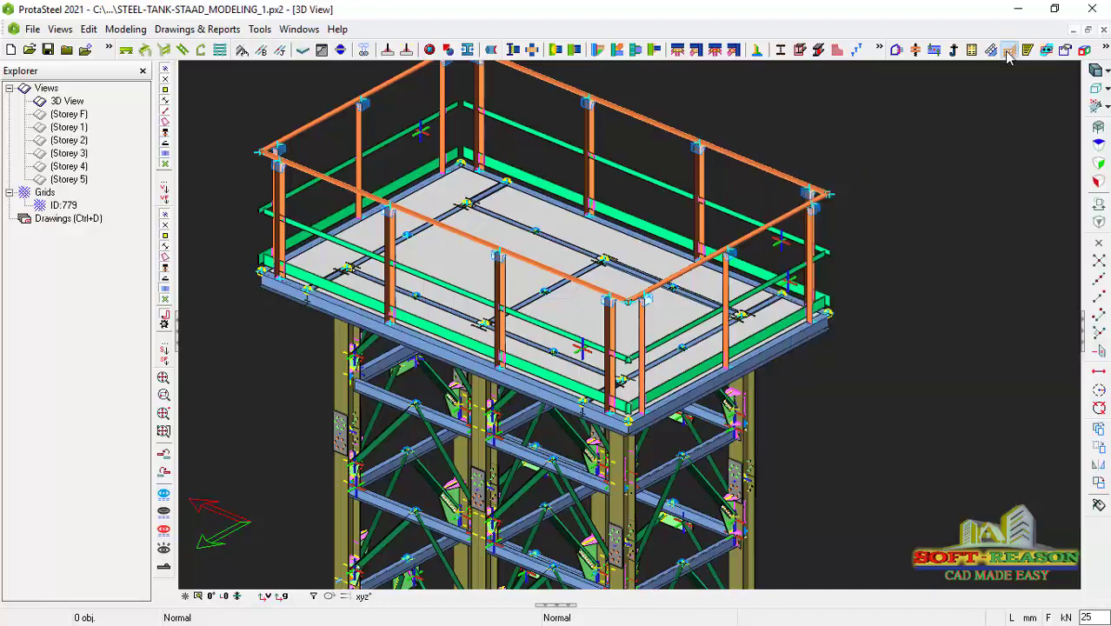
scroll(650, 451, up, 3)
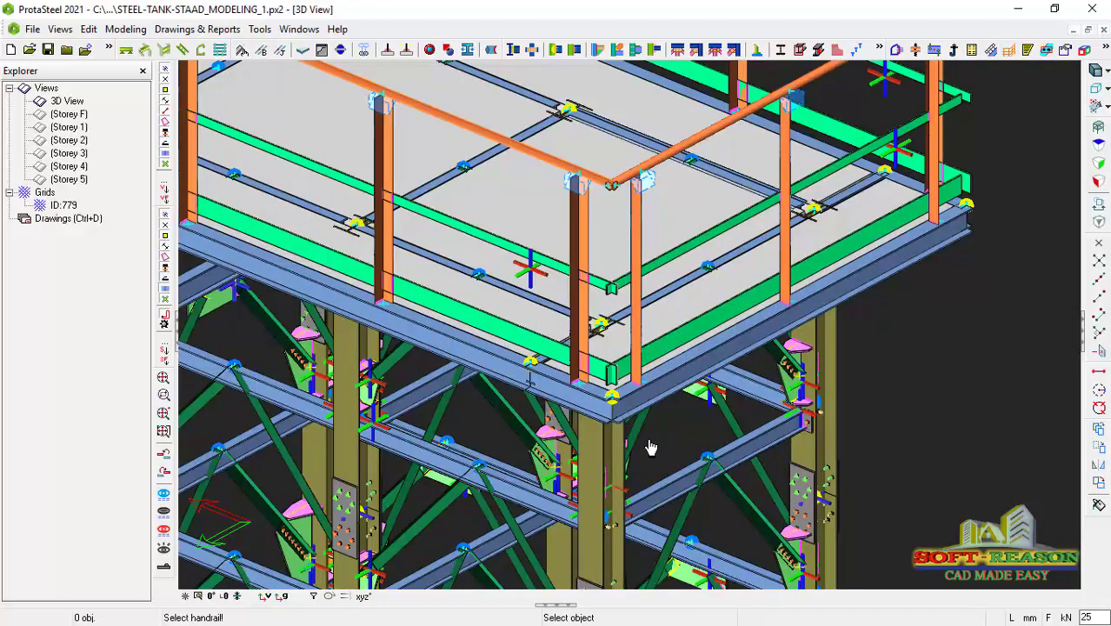
scroll(624, 309, up, 1)
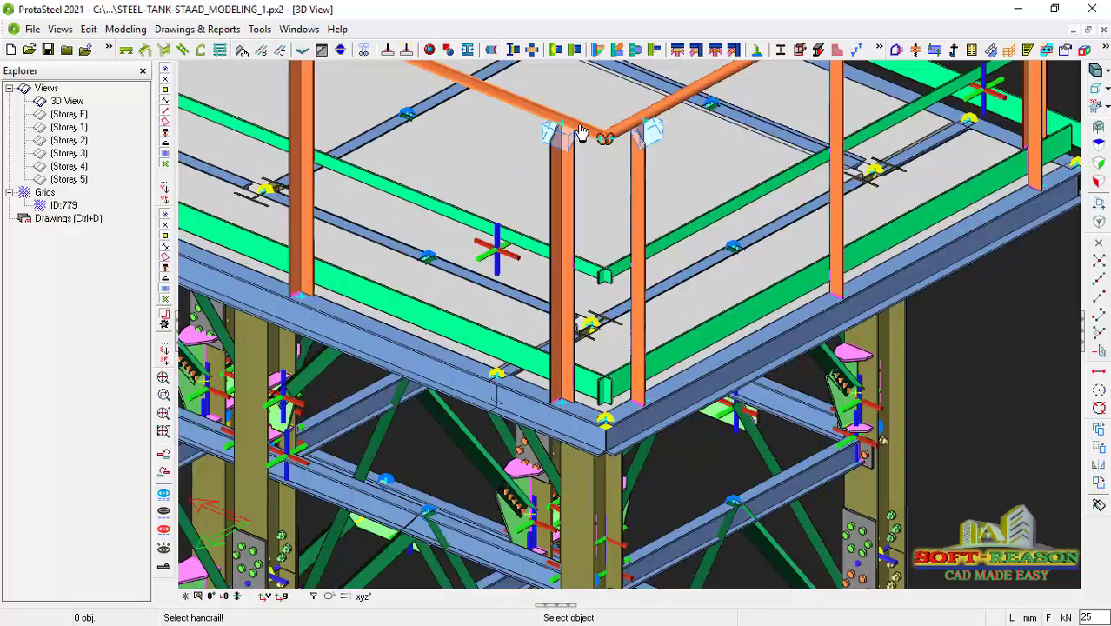
click(581, 132)
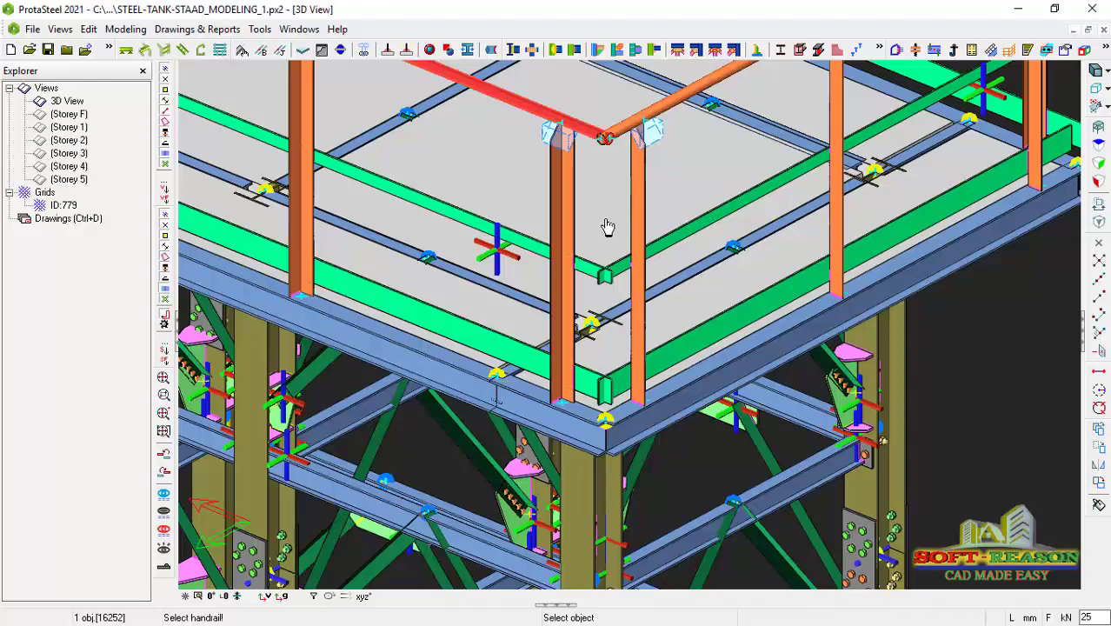
scroll(608, 388, down, 1)
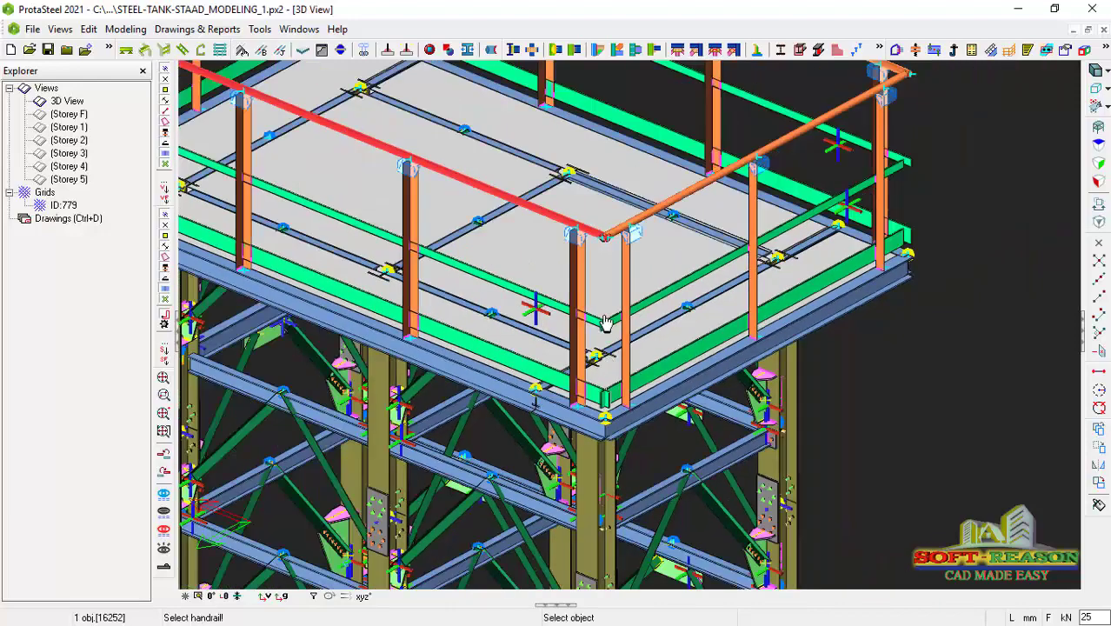
click(644, 219)
scroll(599, 249, up, 1)
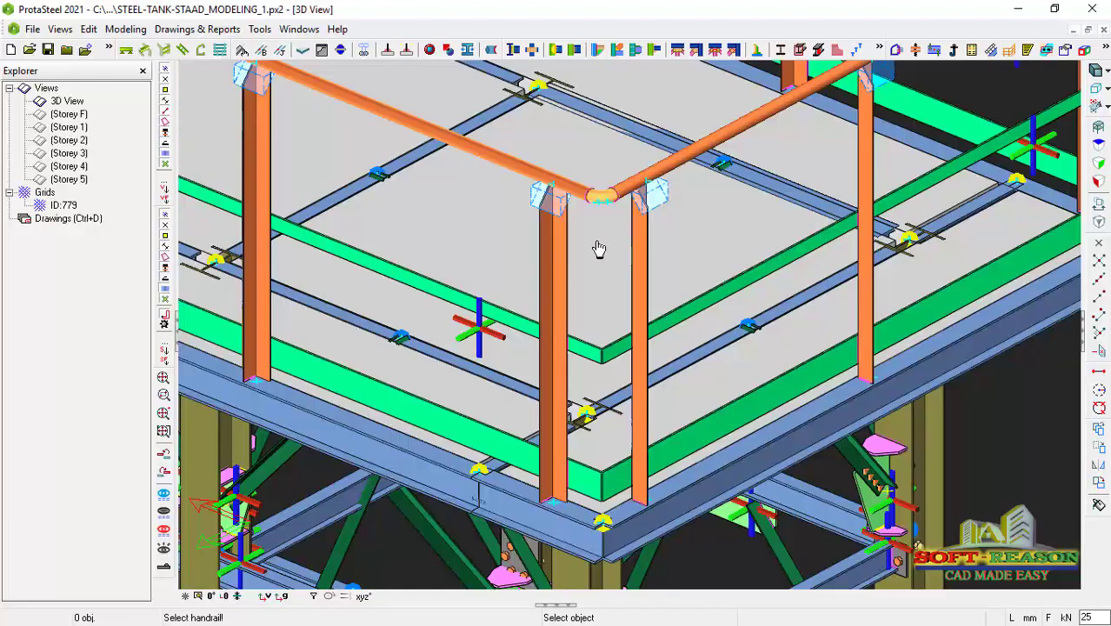
scroll(599, 248, up, 4)
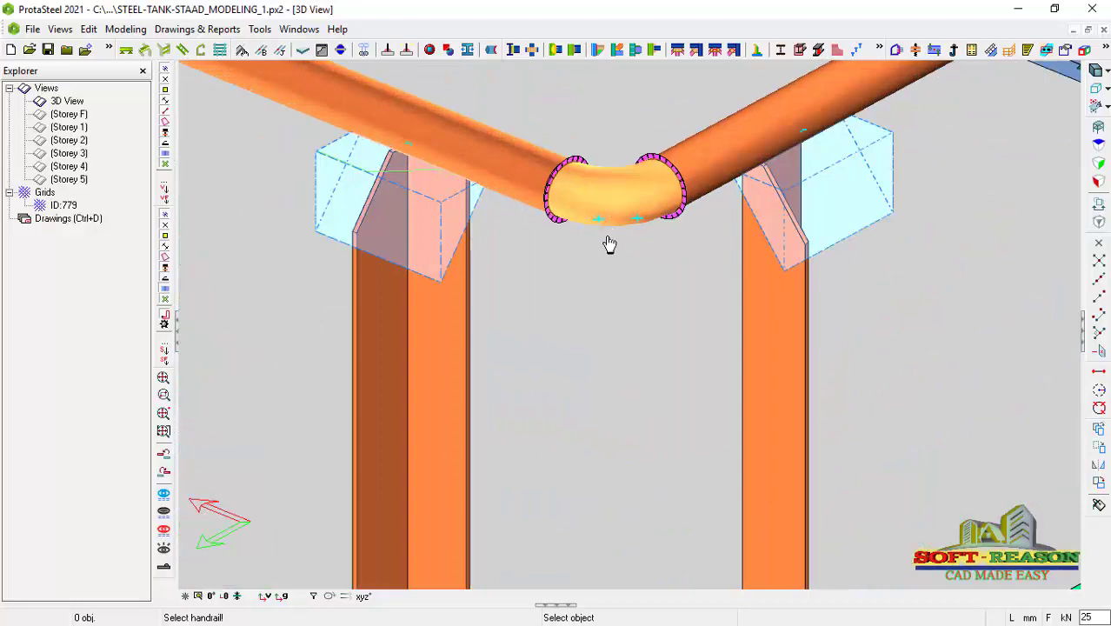
scroll(547, 222, down, 5)
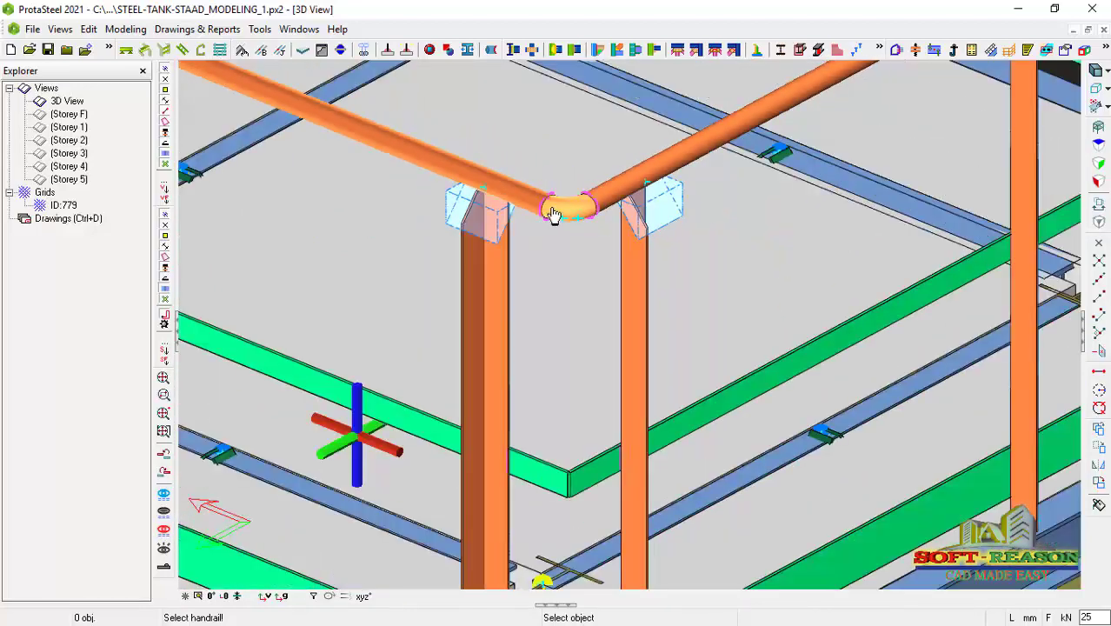
scroll(540, 352, down, 6)
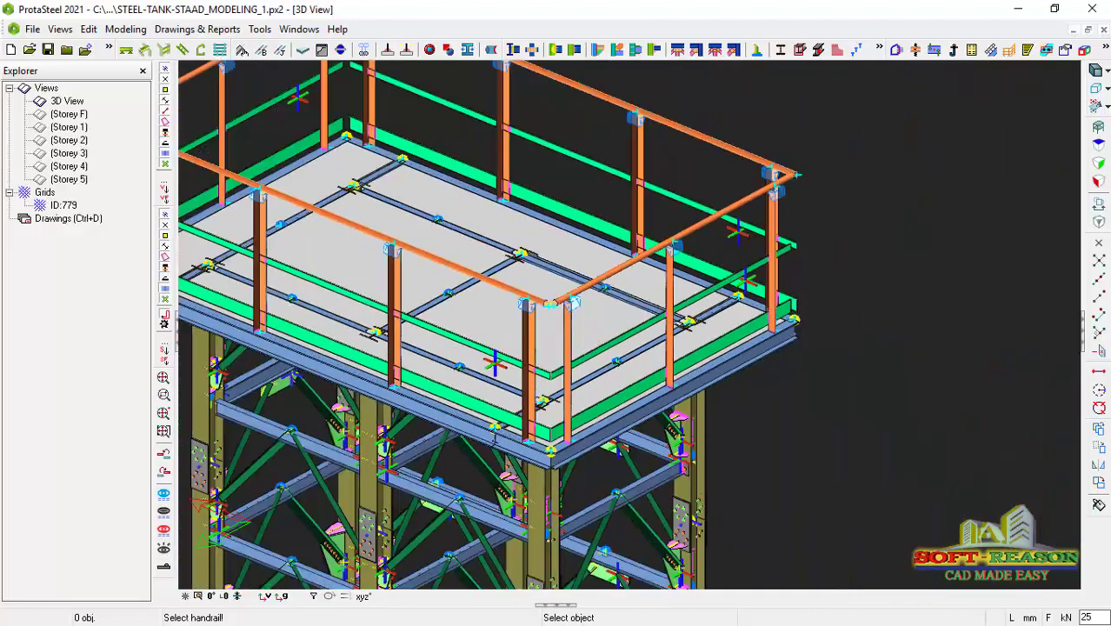
Step: Bend-join the handrail pairs at the right, left and back corners
scroll(851, 189, up, 8)
click(858, 222)
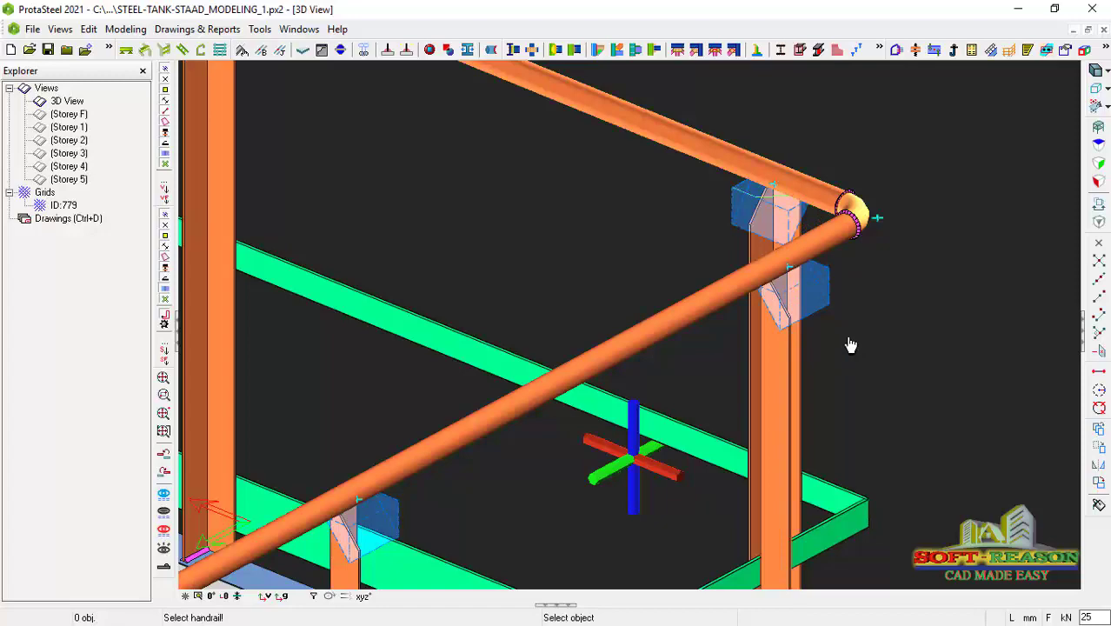
scroll(847, 378, down, 6)
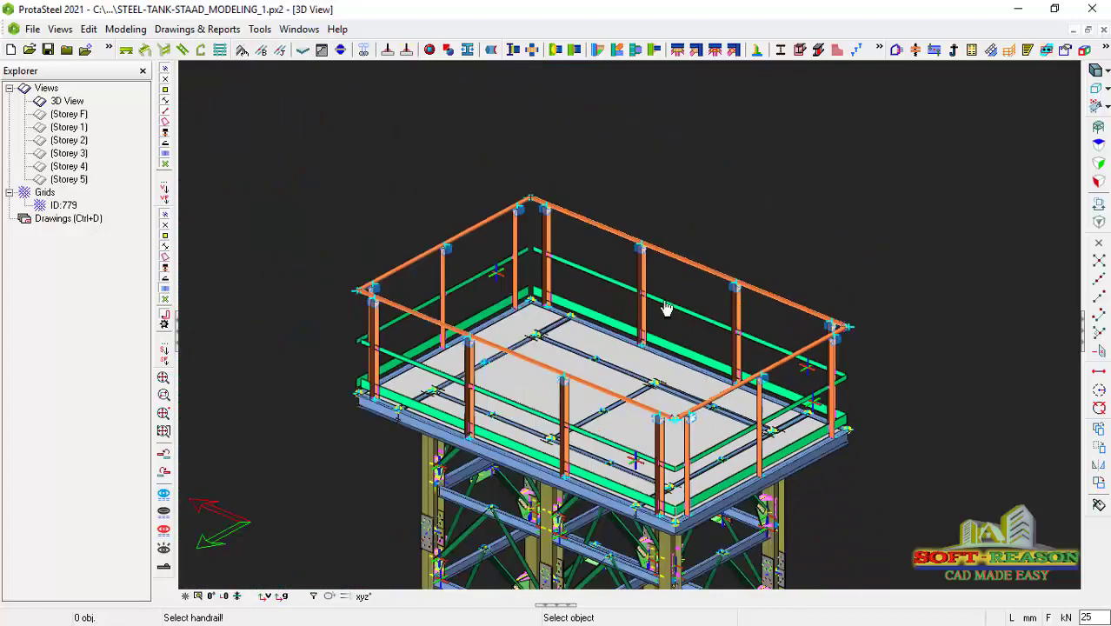
scroll(346, 346, up, 7)
scroll(345, 346, up, 3)
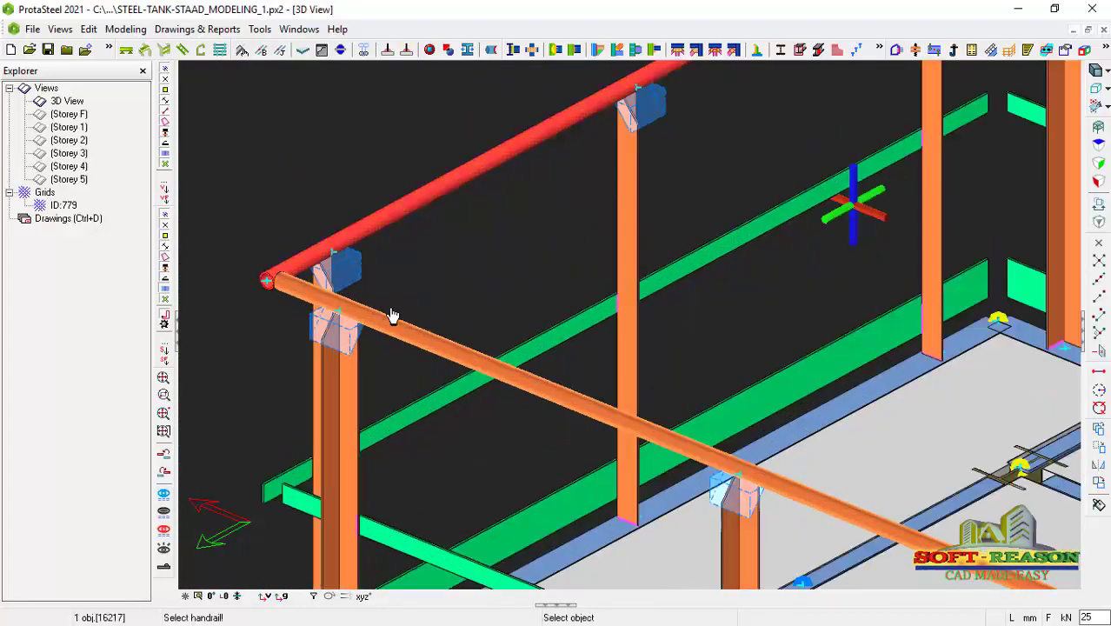
click(279, 290)
scroll(278, 290, down, 4)
scroll(511, 269, up, 6)
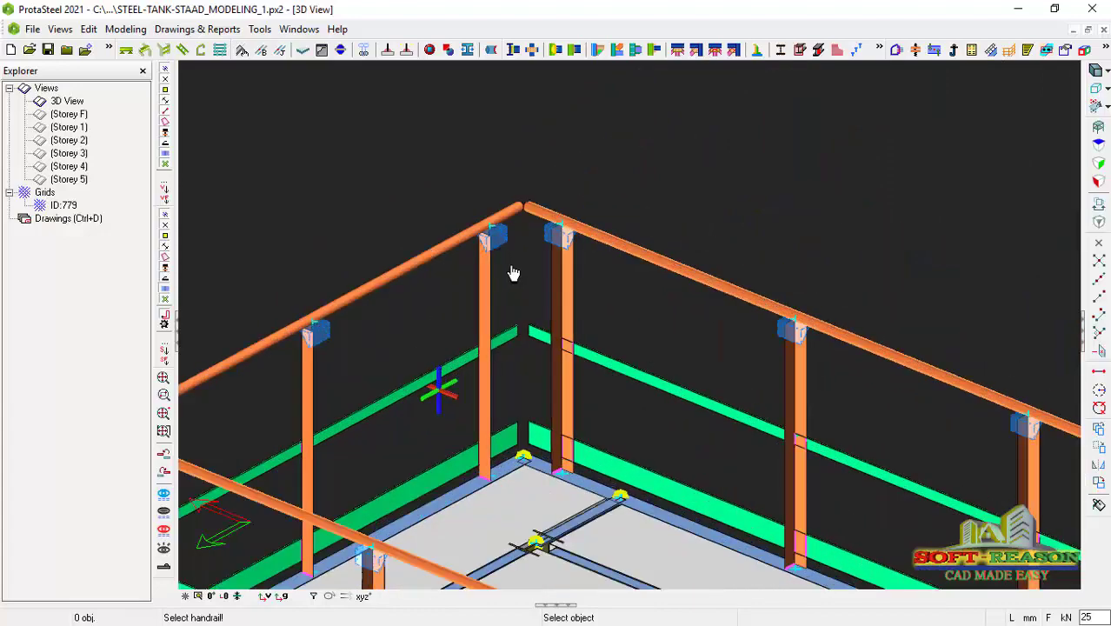
click(448, 231)
click(544, 201)
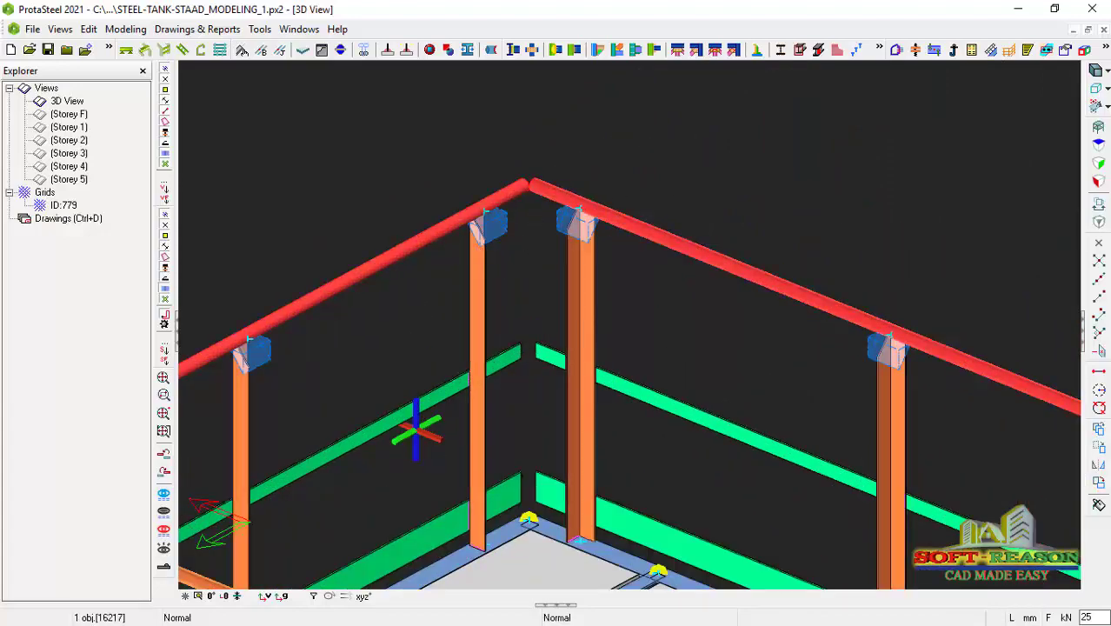
scroll(545, 363, down, 3)
scroll(544, 363, down, 3)
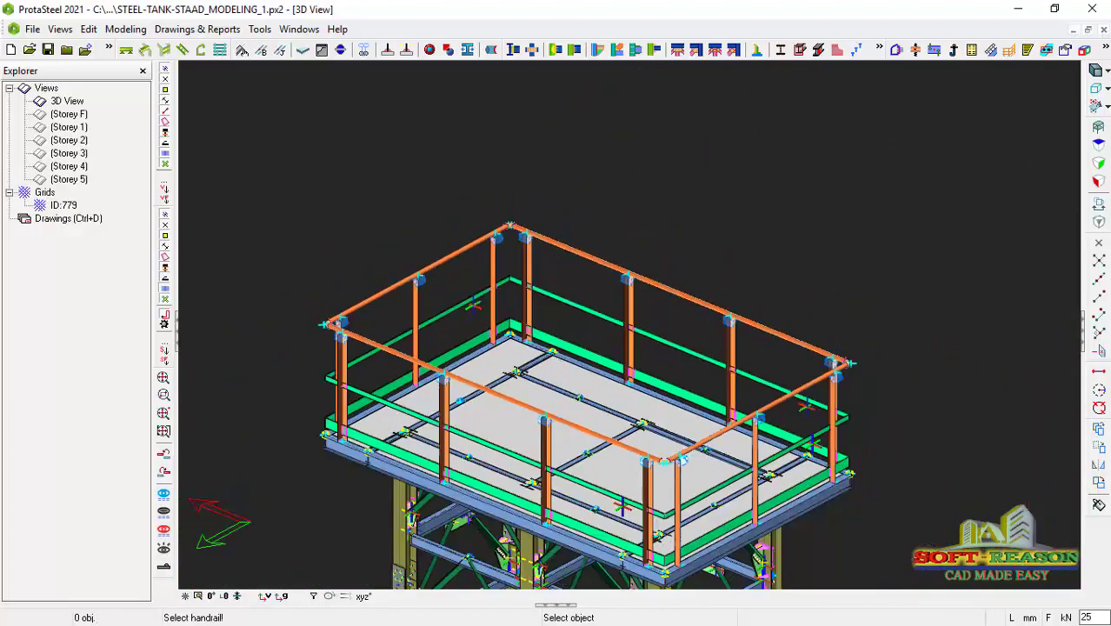
scroll(683, 515, up, 6)
Step: Exit the handrail connection macro and zoom in and out to inspect the joined corner rails
scroll(683, 514, down, 5)
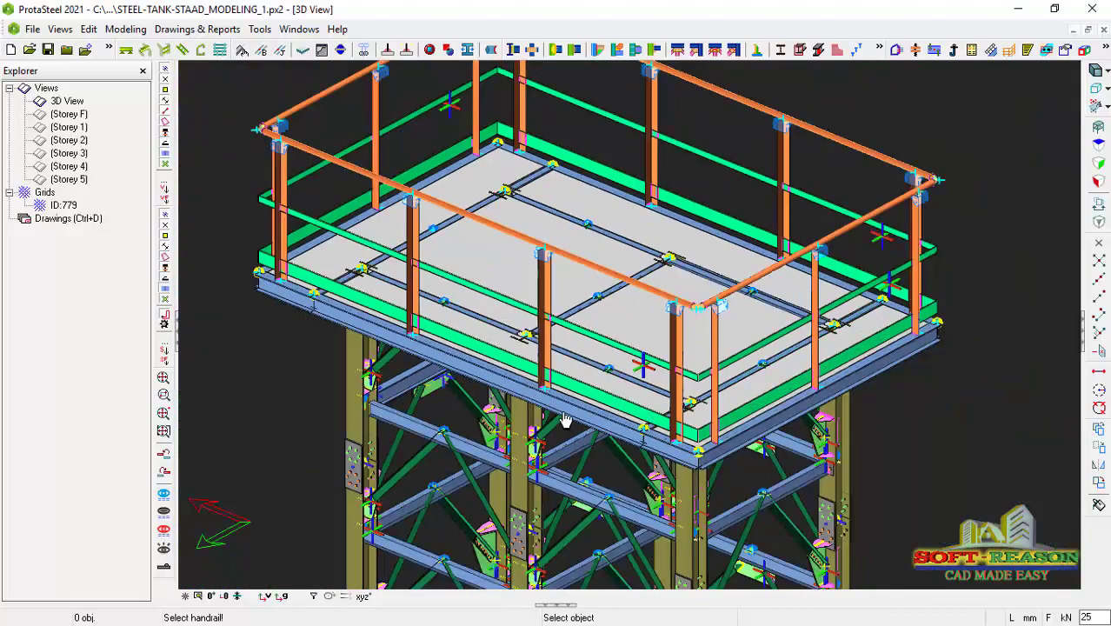
key(Escape)
scroll(527, 398, down, 1)
scroll(556, 461, up, 2)
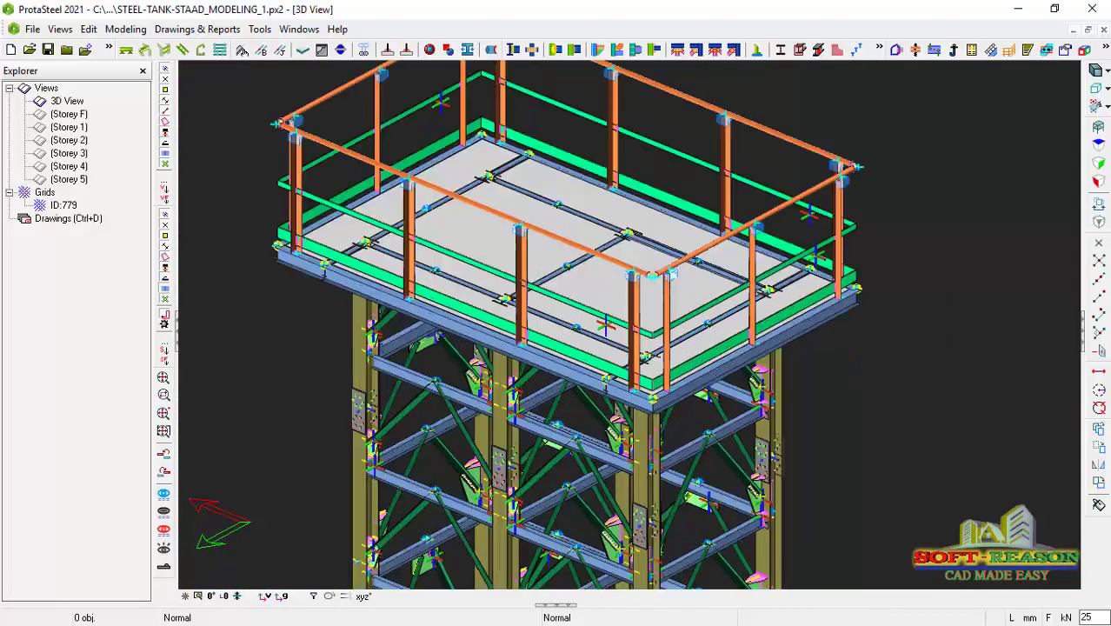
scroll(603, 452, down, 3)
scroll(594, 481, up, 4)
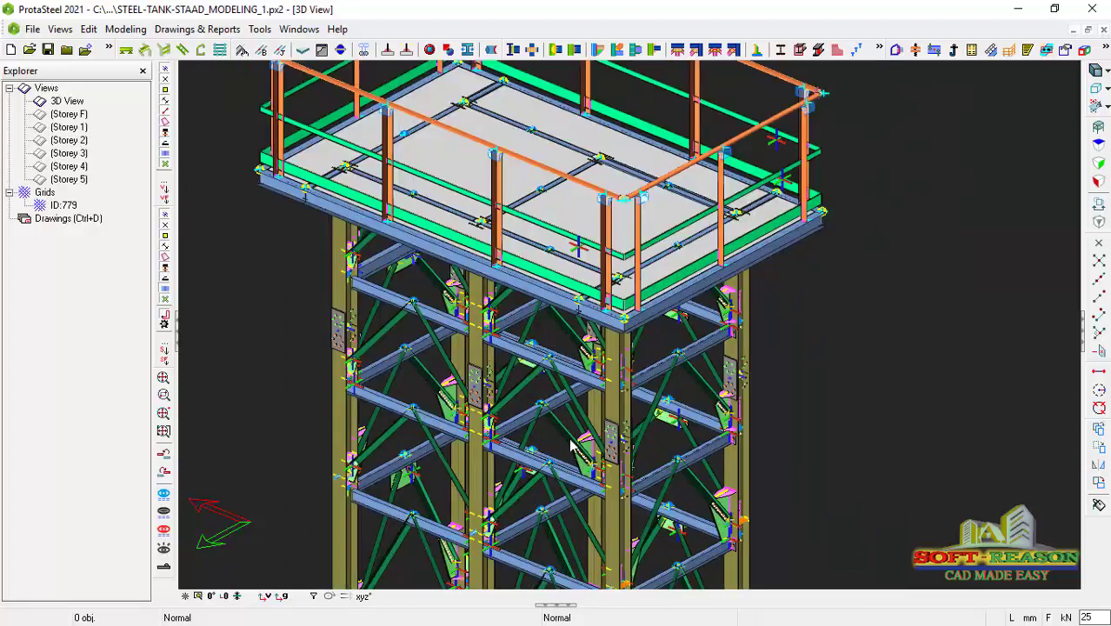
scroll(545, 410, down, 2)
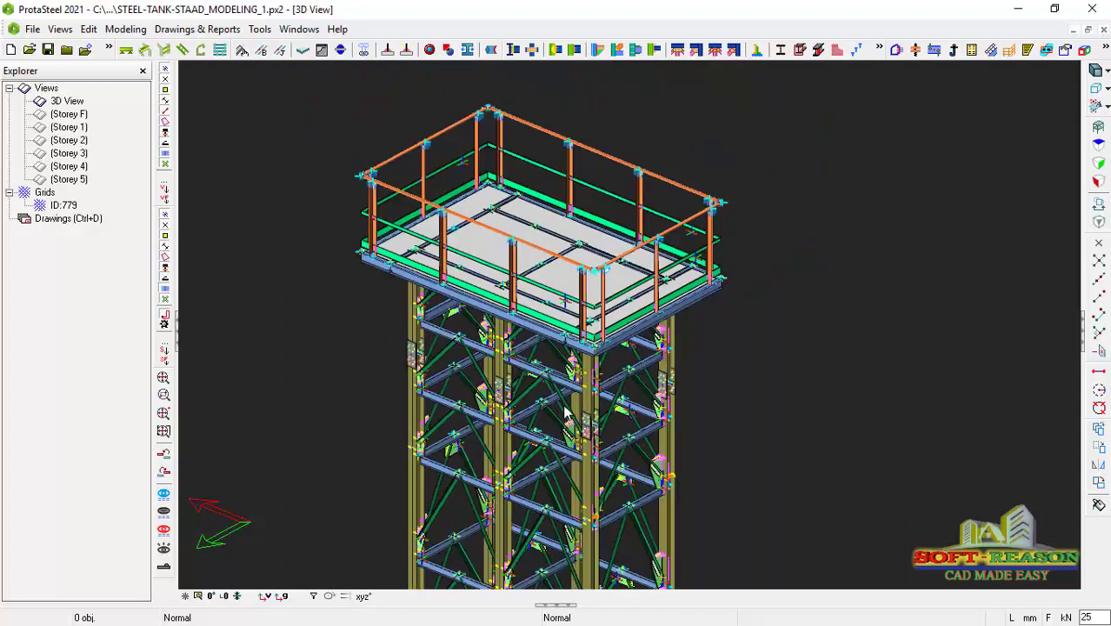
scroll(561, 410, up, 3)
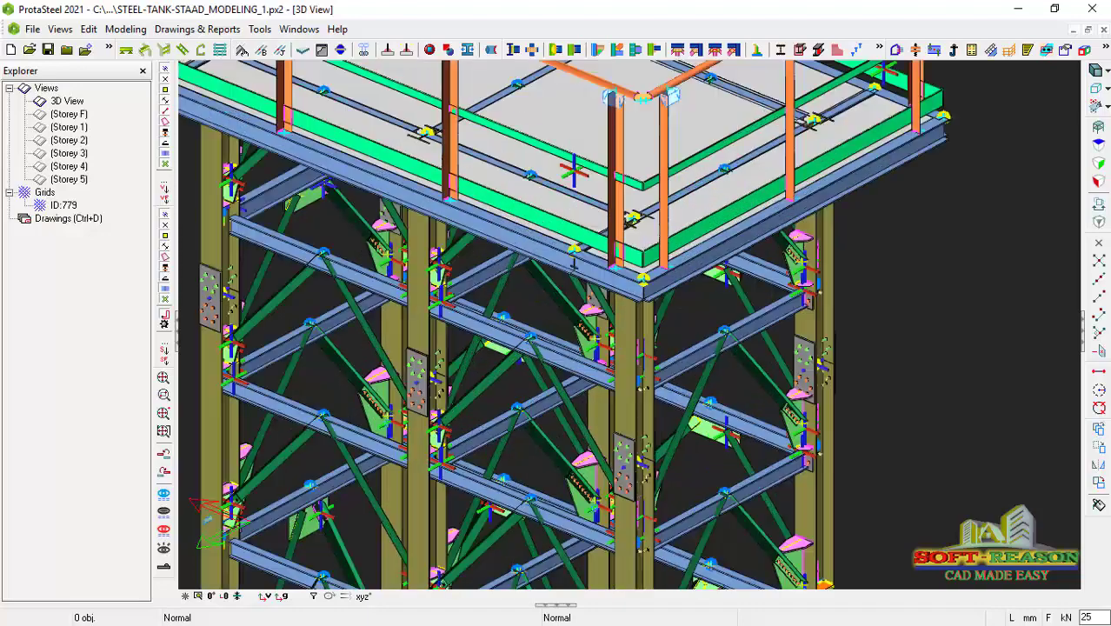
scroll(602, 434, down, 2)
scroll(613, 313, up, 2)
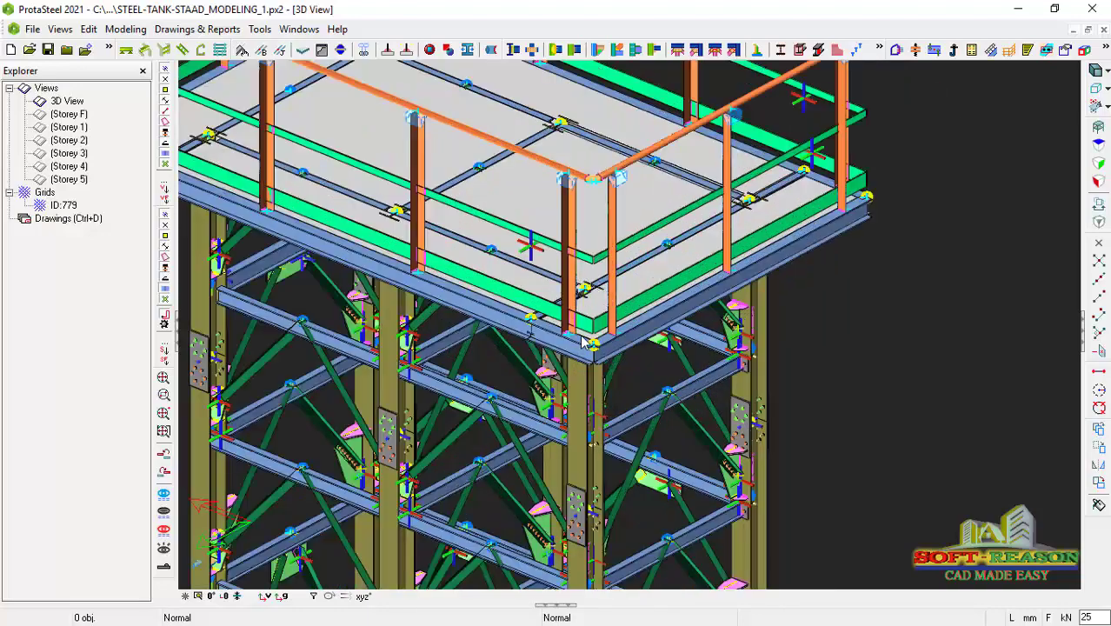
scroll(583, 340, down, 2)
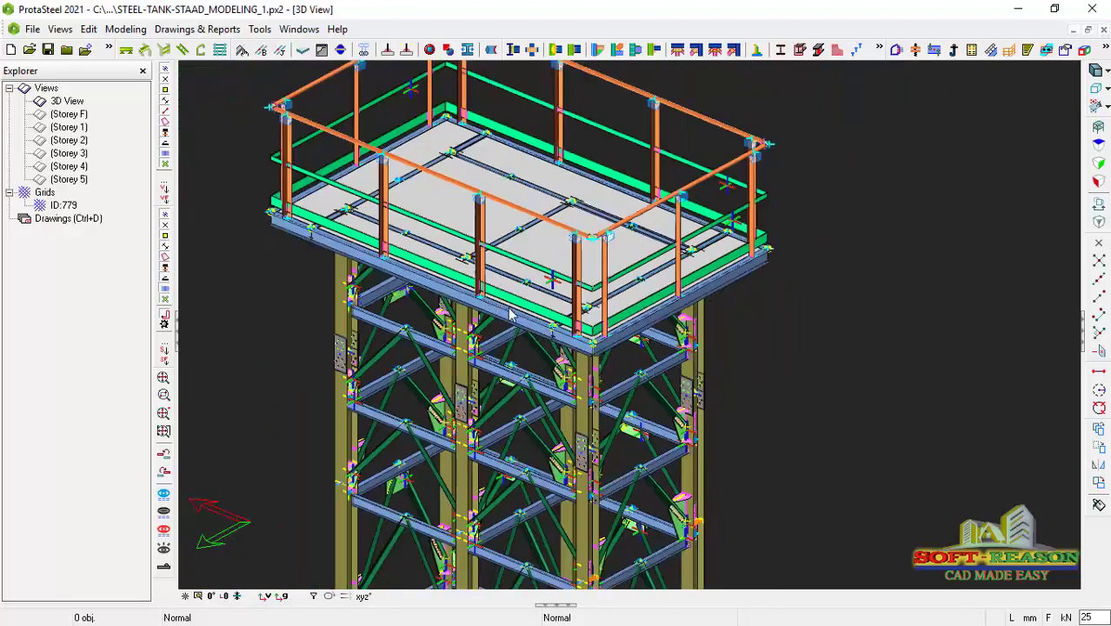
scroll(512, 339, up, 2)
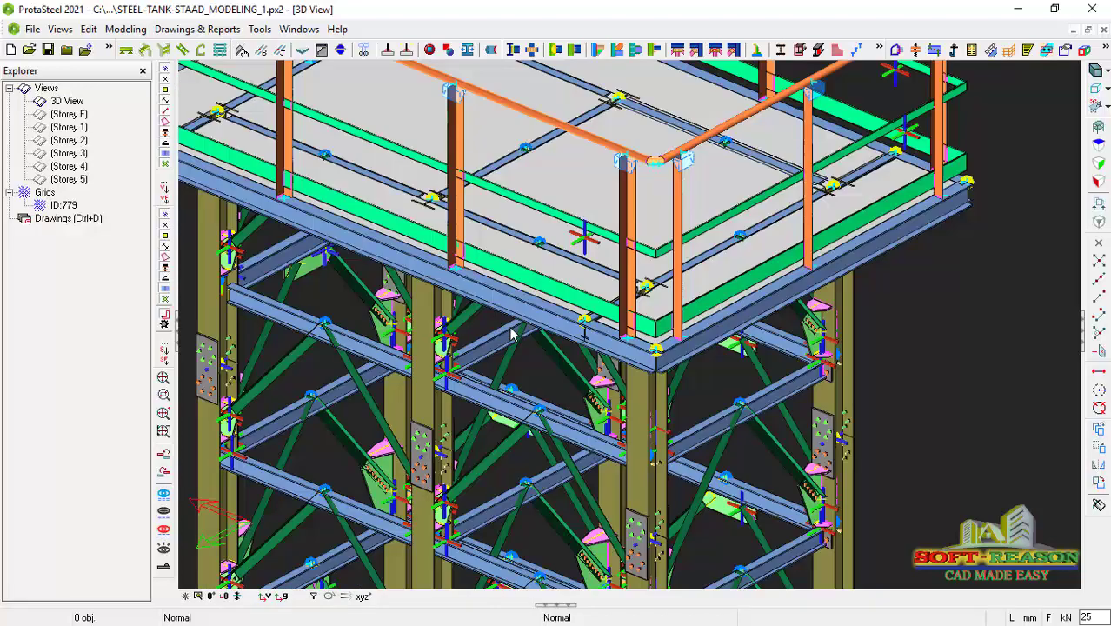
scroll(698, 346, down, 3)
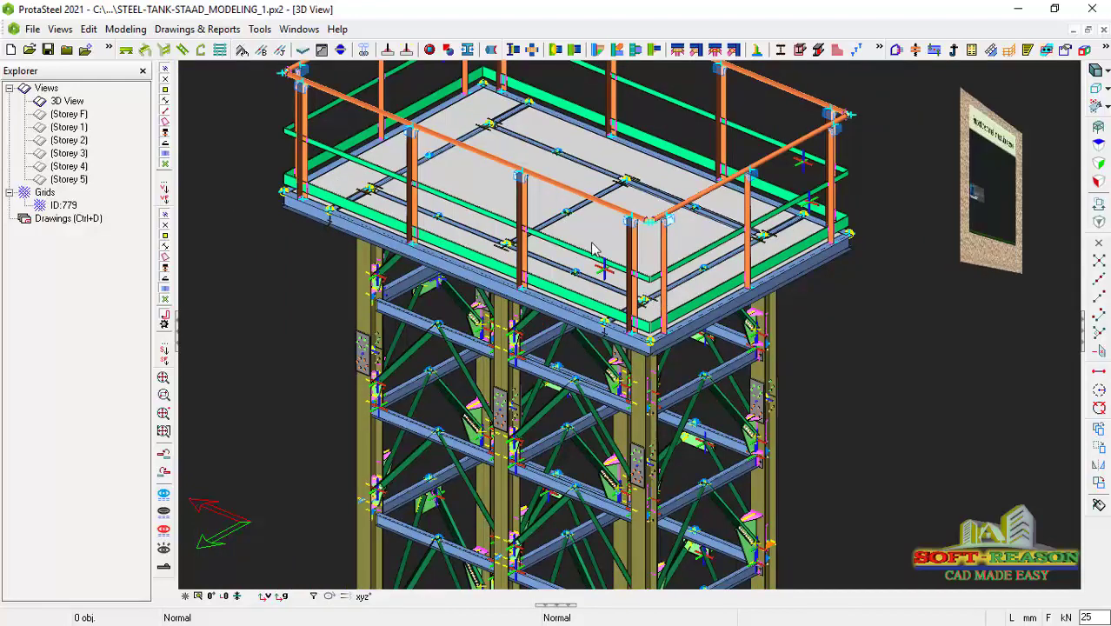
scroll(591, 369, down, 2)
scroll(577, 424, down, 2)
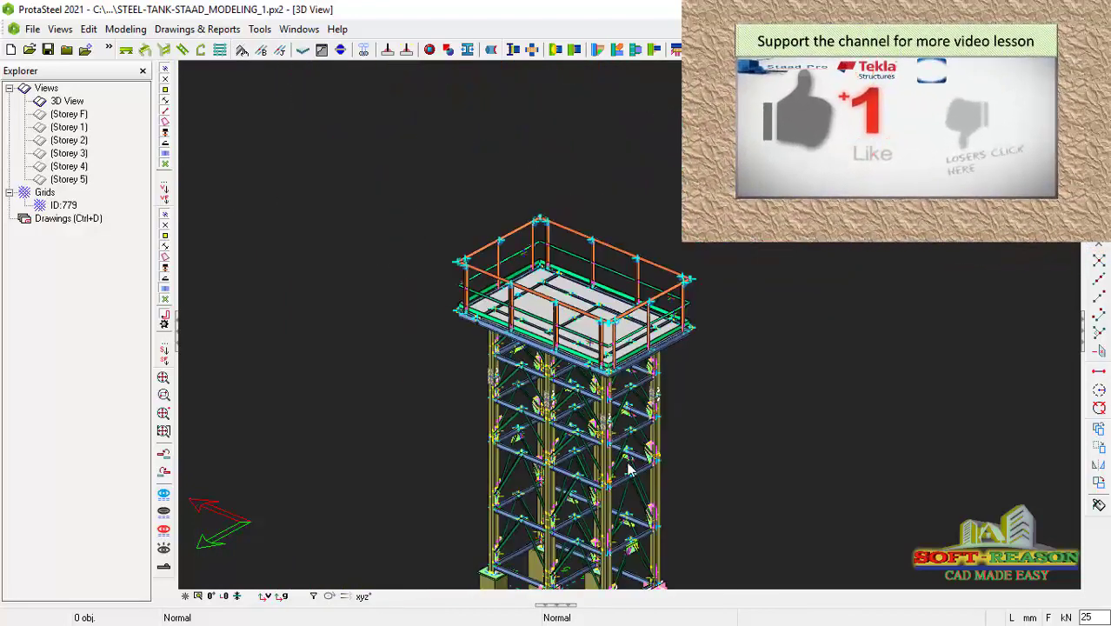
scroll(586, 461, up, 1)
scroll(595, 495, down, 2)
scroll(596, 503, up, 2)
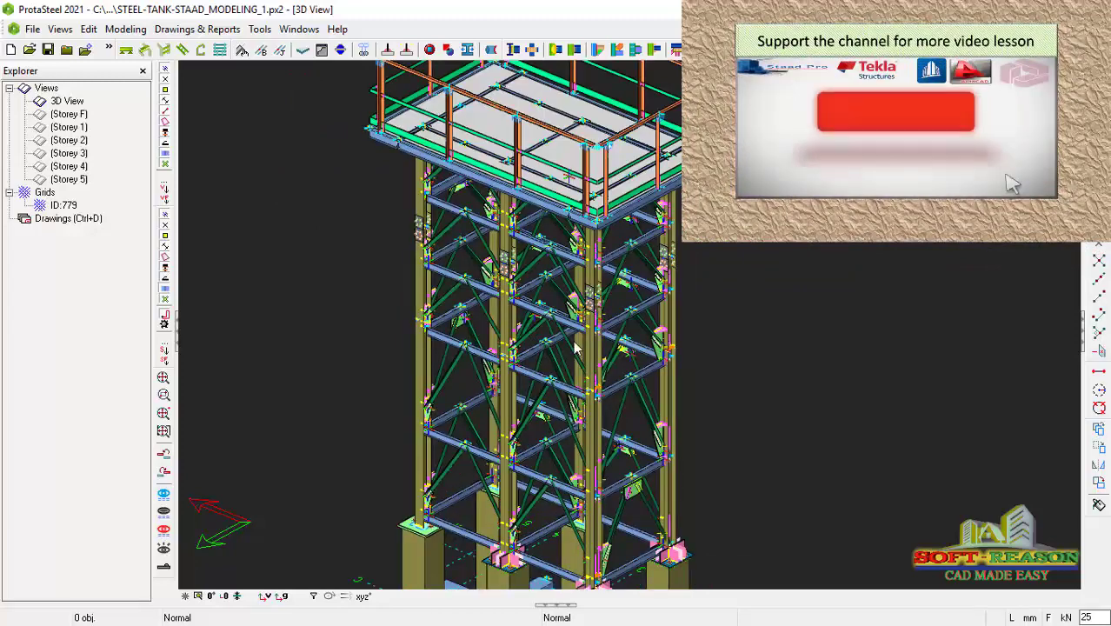
scroll(600, 486, down, 2)
scroll(605, 469, up, 2)
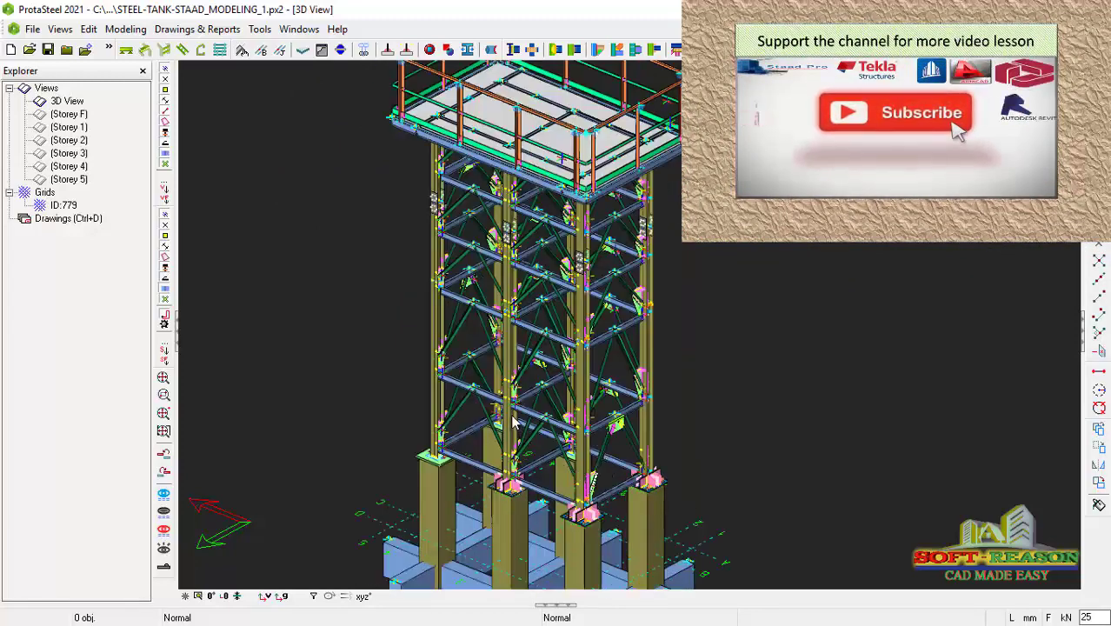
scroll(606, 469, down, 2)
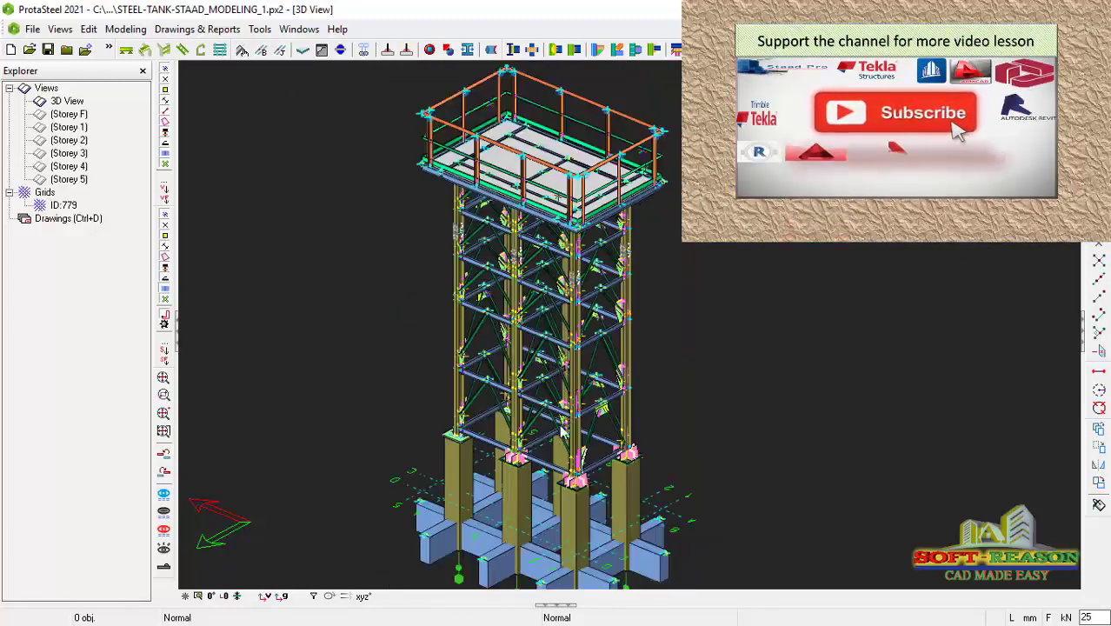